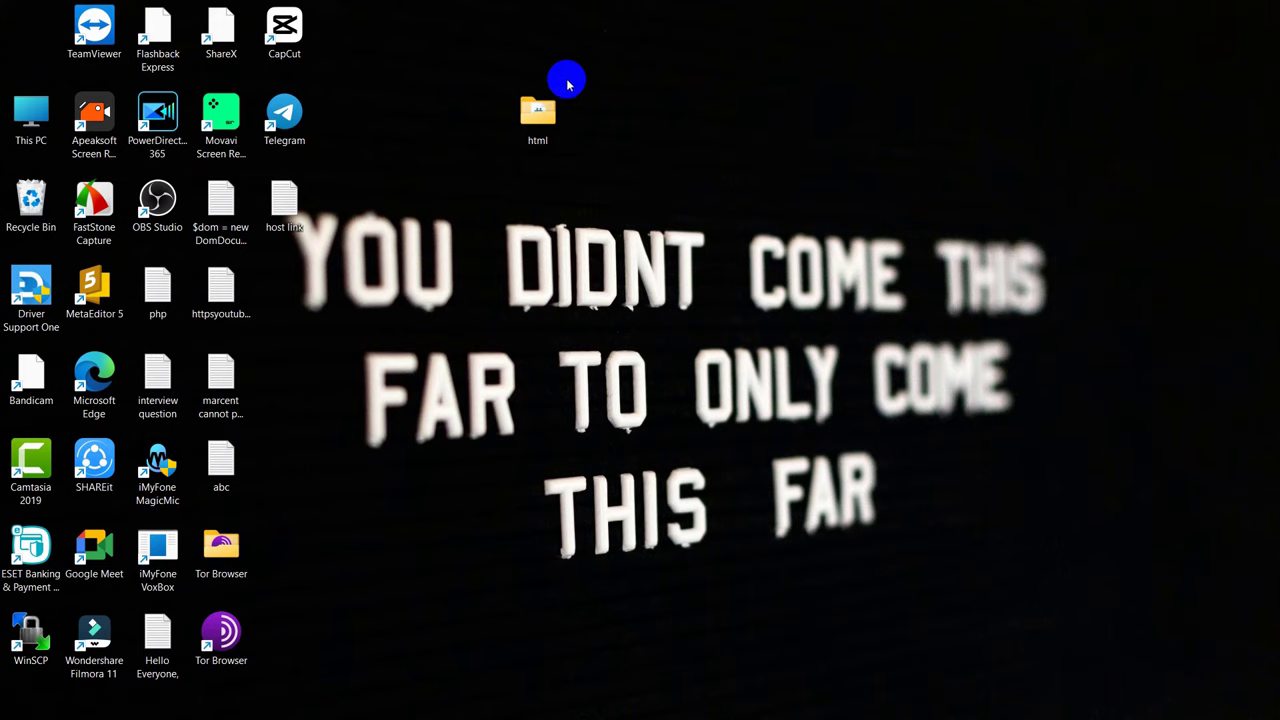
Search Google for 'netify' in Chrome and open the official Netlify website
click(528, 113)
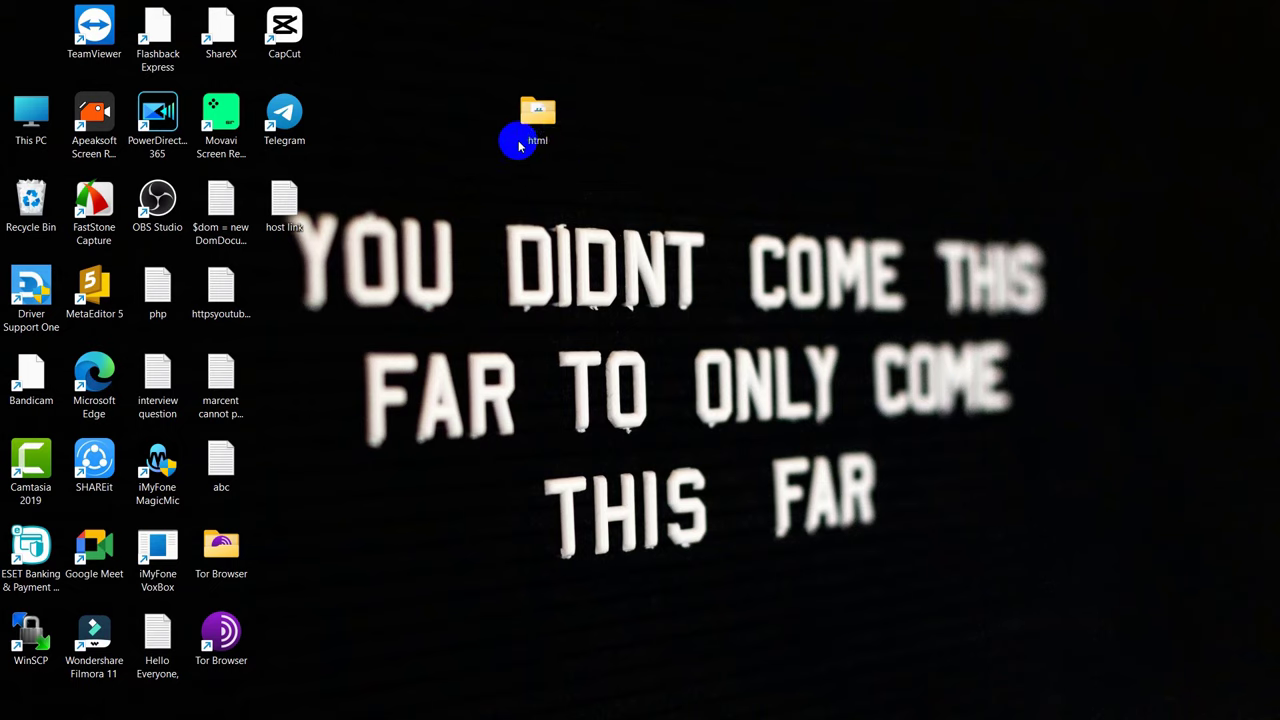
mouse_move(329, 675)
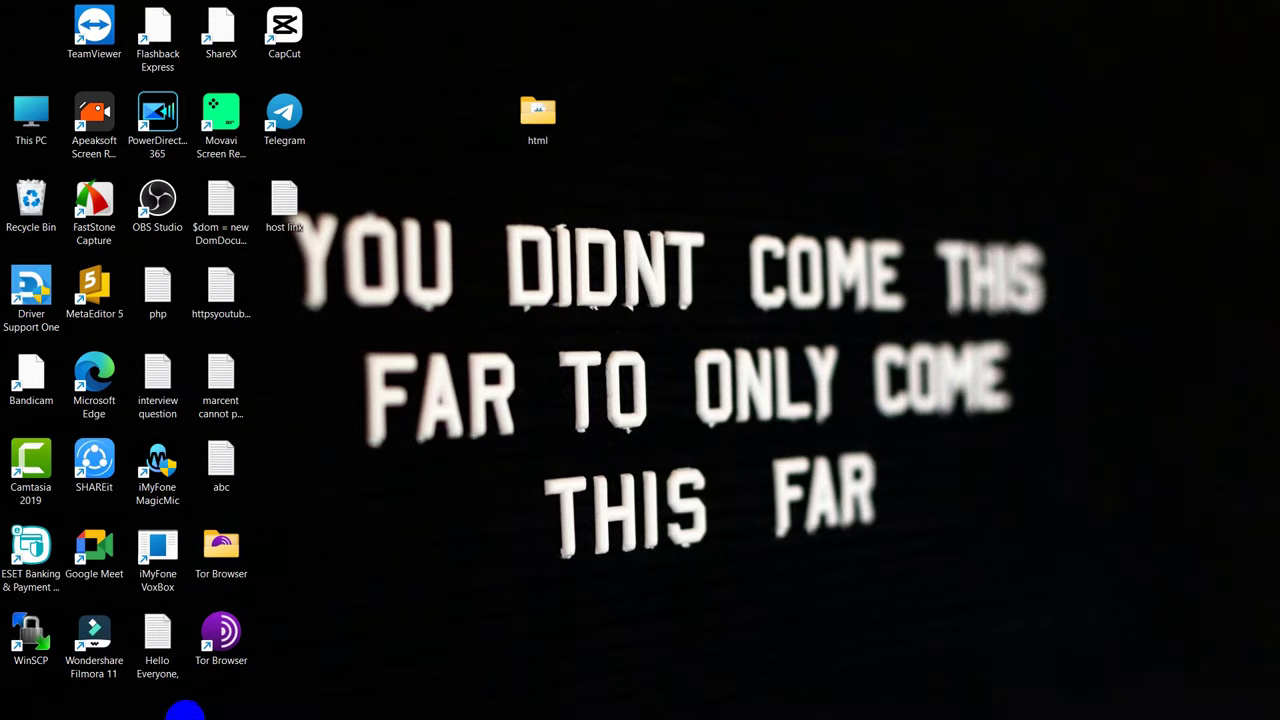
click(210, 700)
click(251, 44)
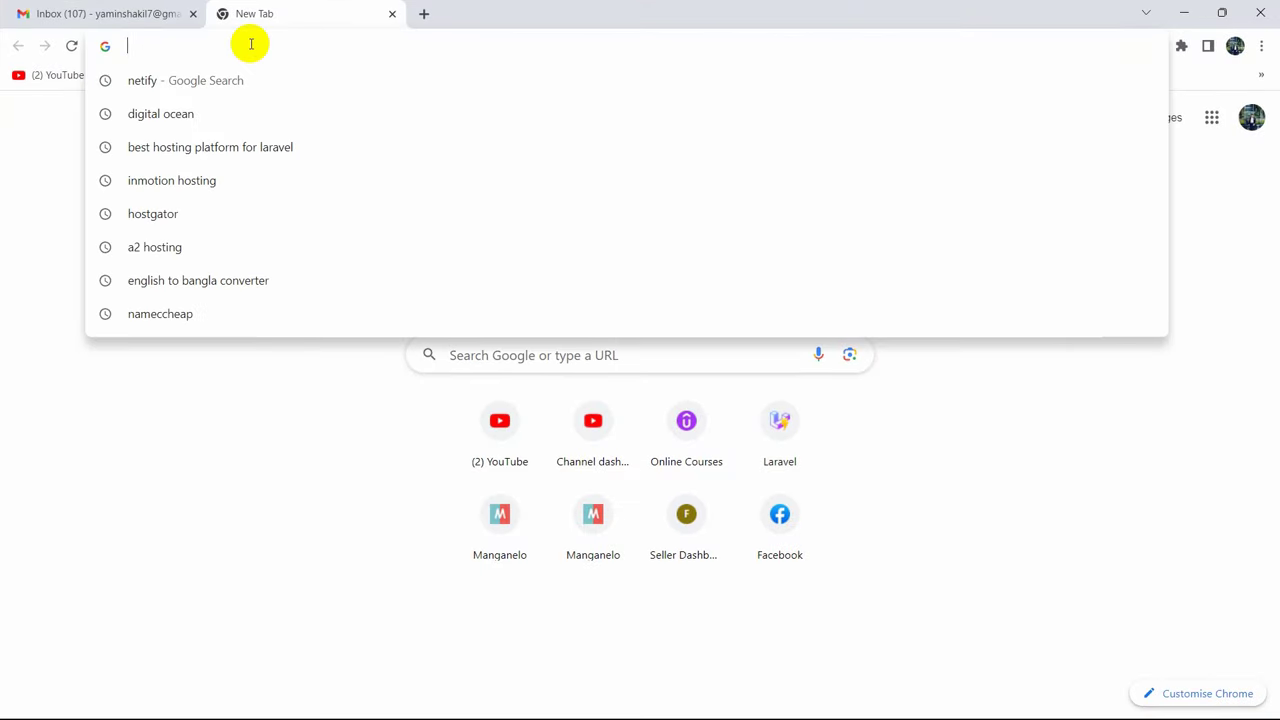
text(net)
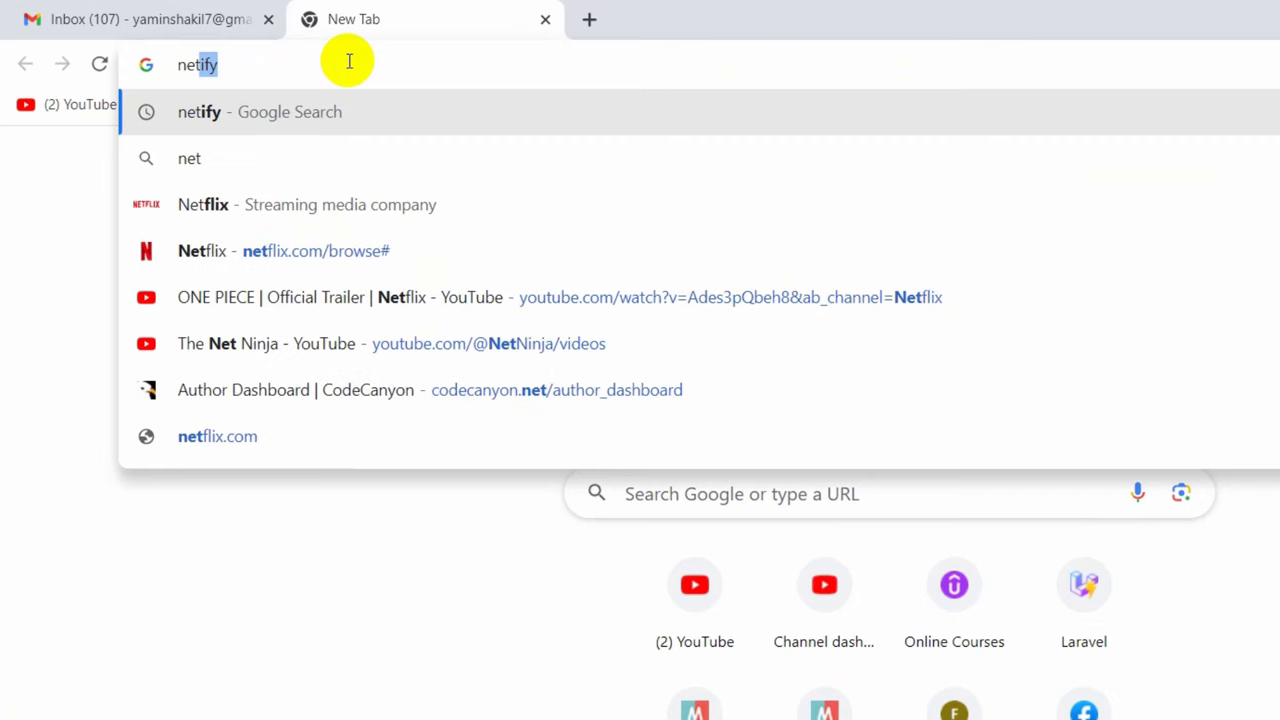
text(ify)
key(Return)
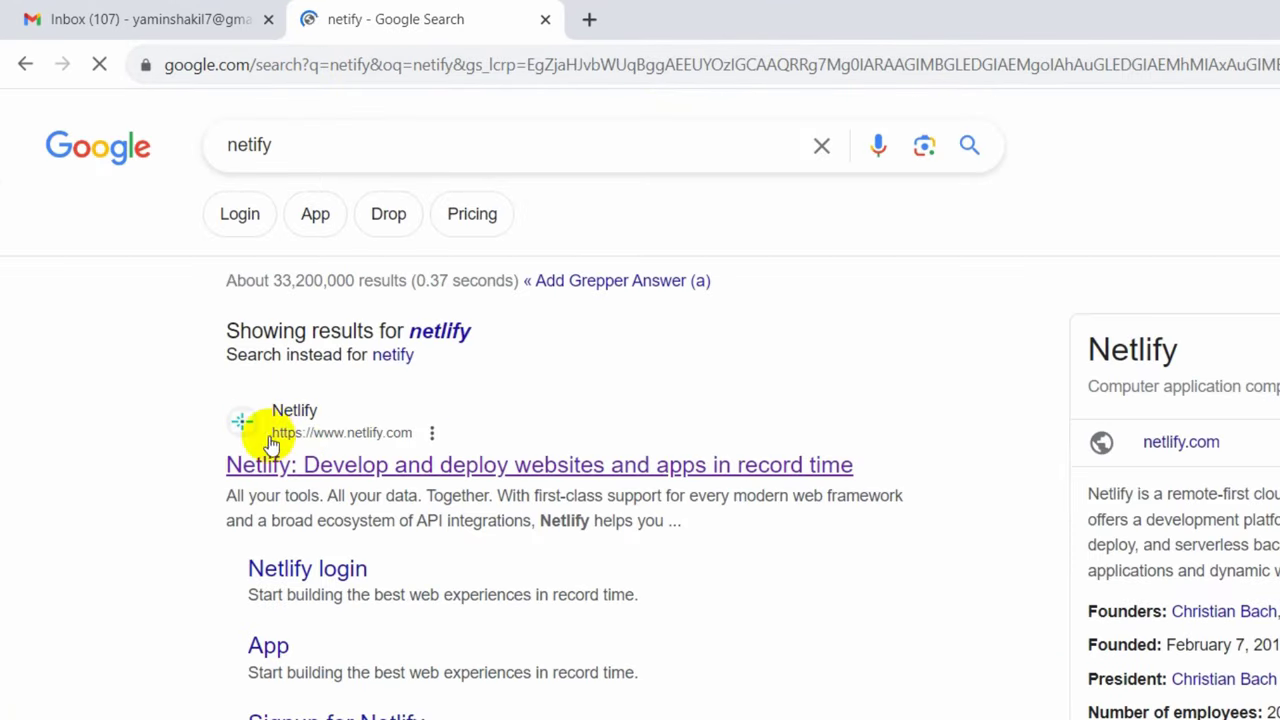
click(338, 482)
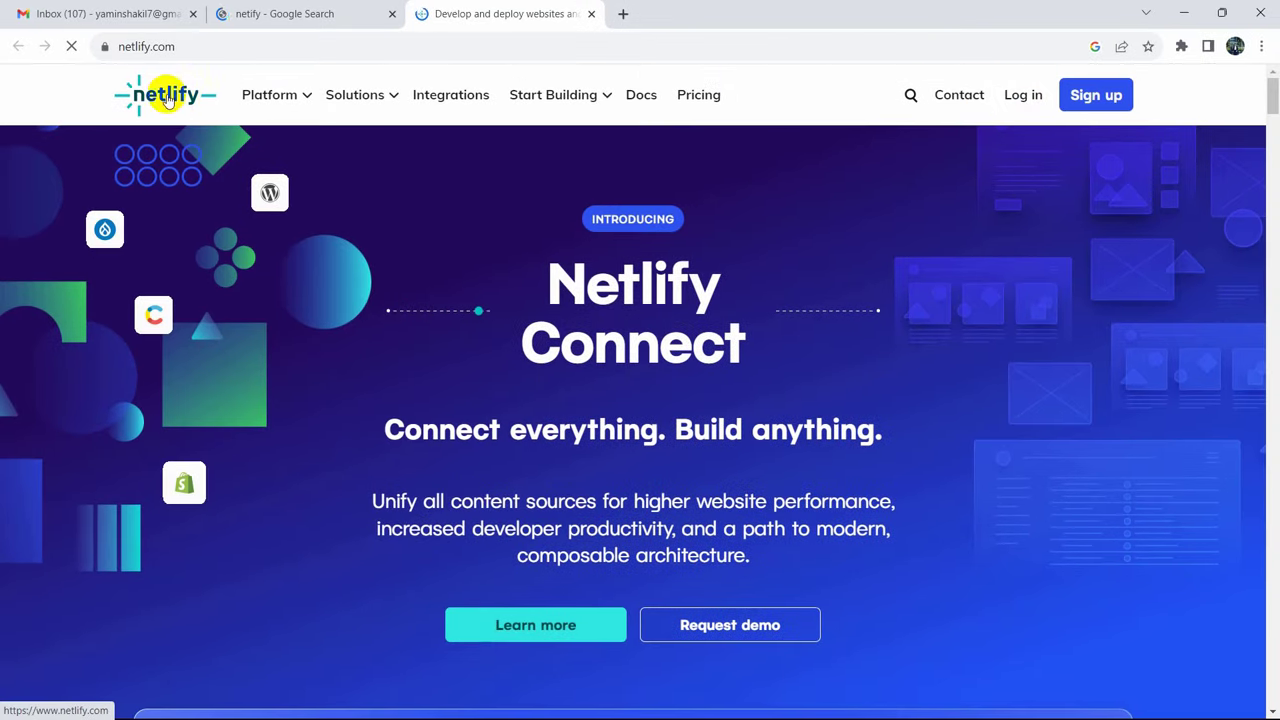
Register a Netlify account with an email address and password, declining Chrome's save-password offer
click(1097, 96)
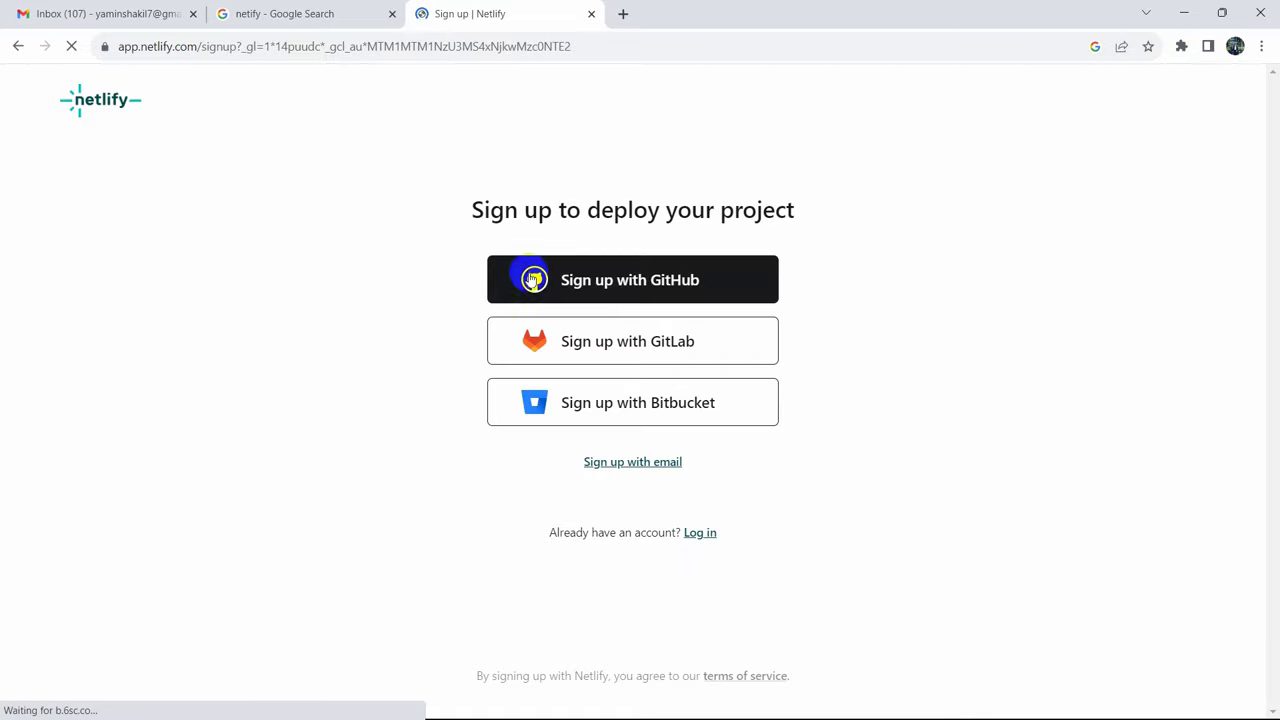
click(709, 283)
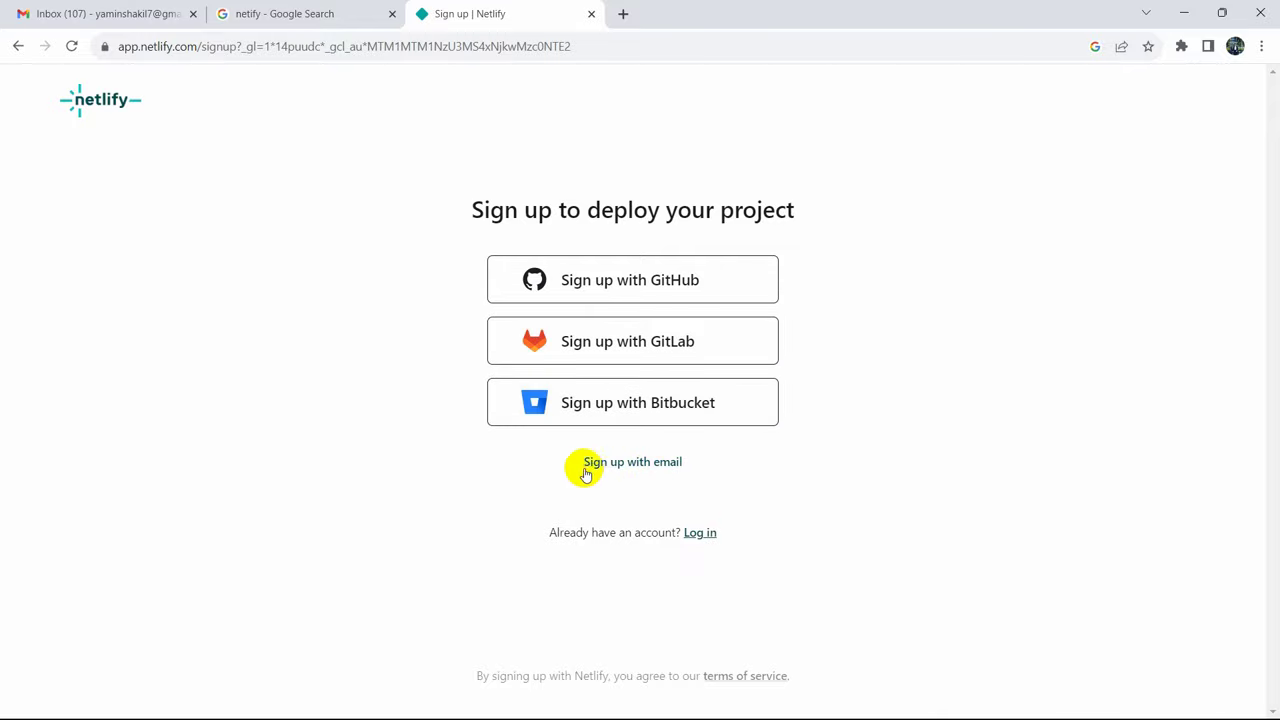
click(645, 470)
click(660, 281)
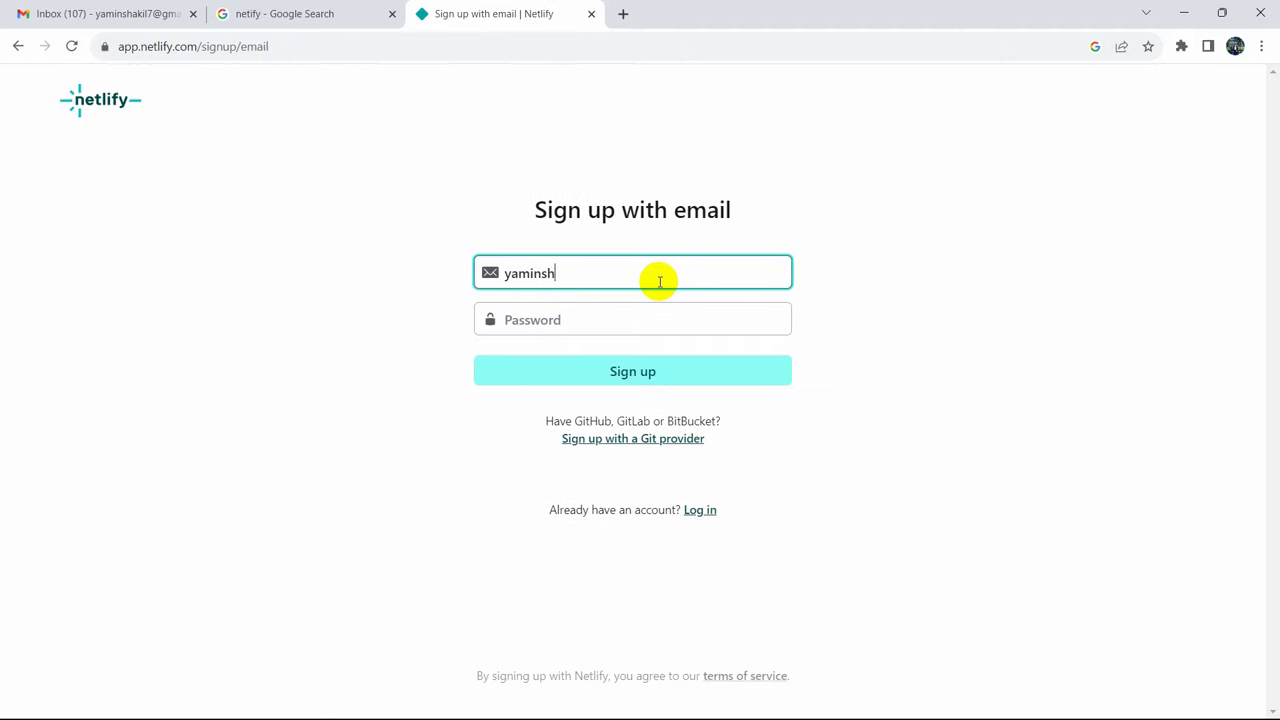
click(614, 317)
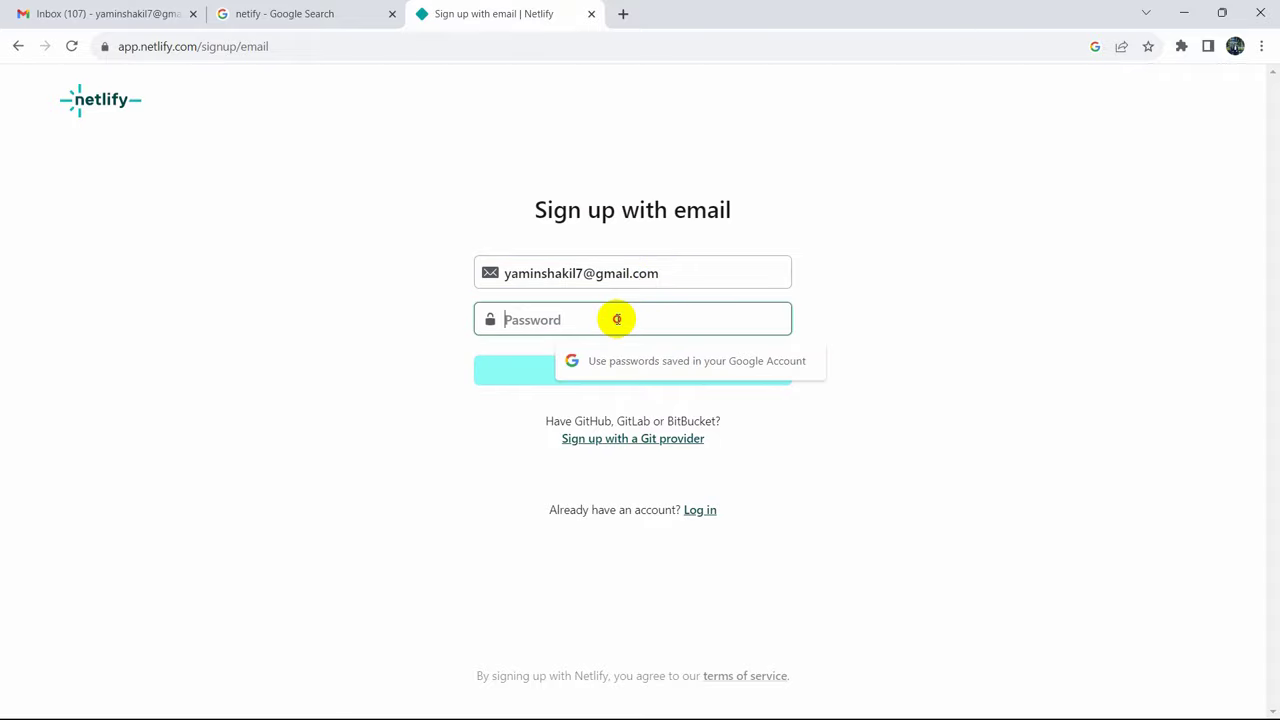
key(ctrl+v)
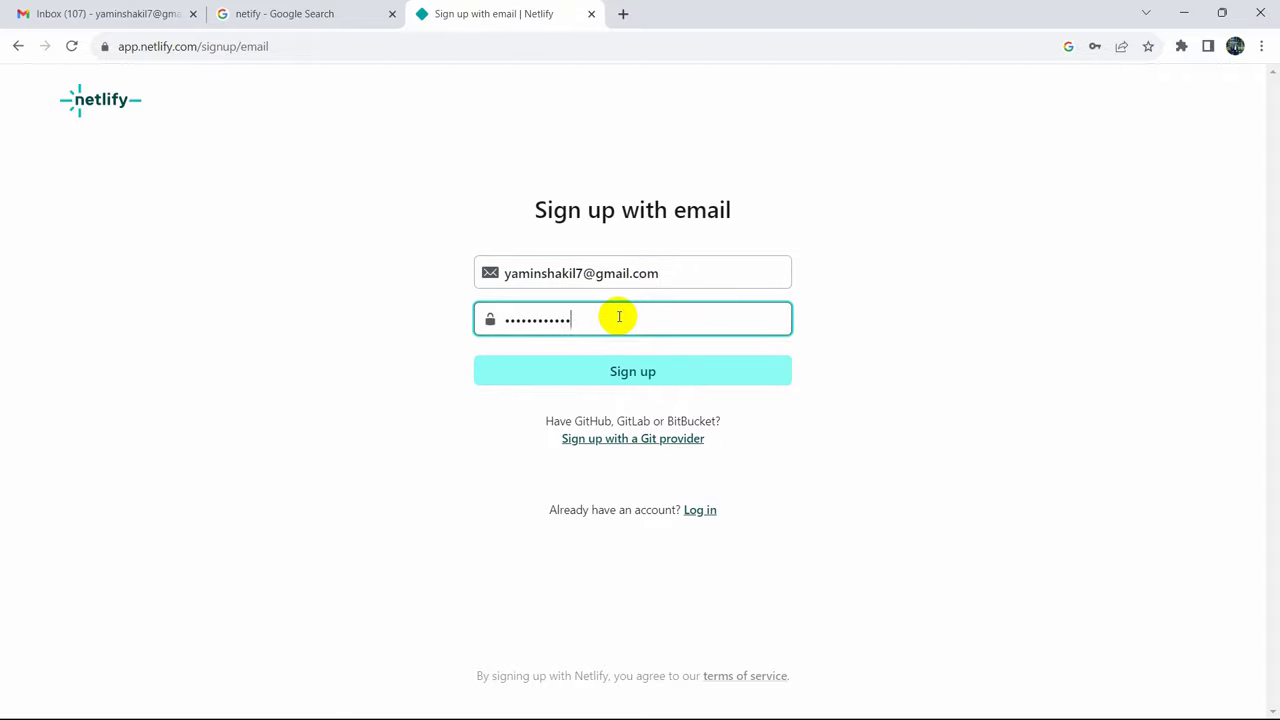
click(632, 373)
click(1150, 73)
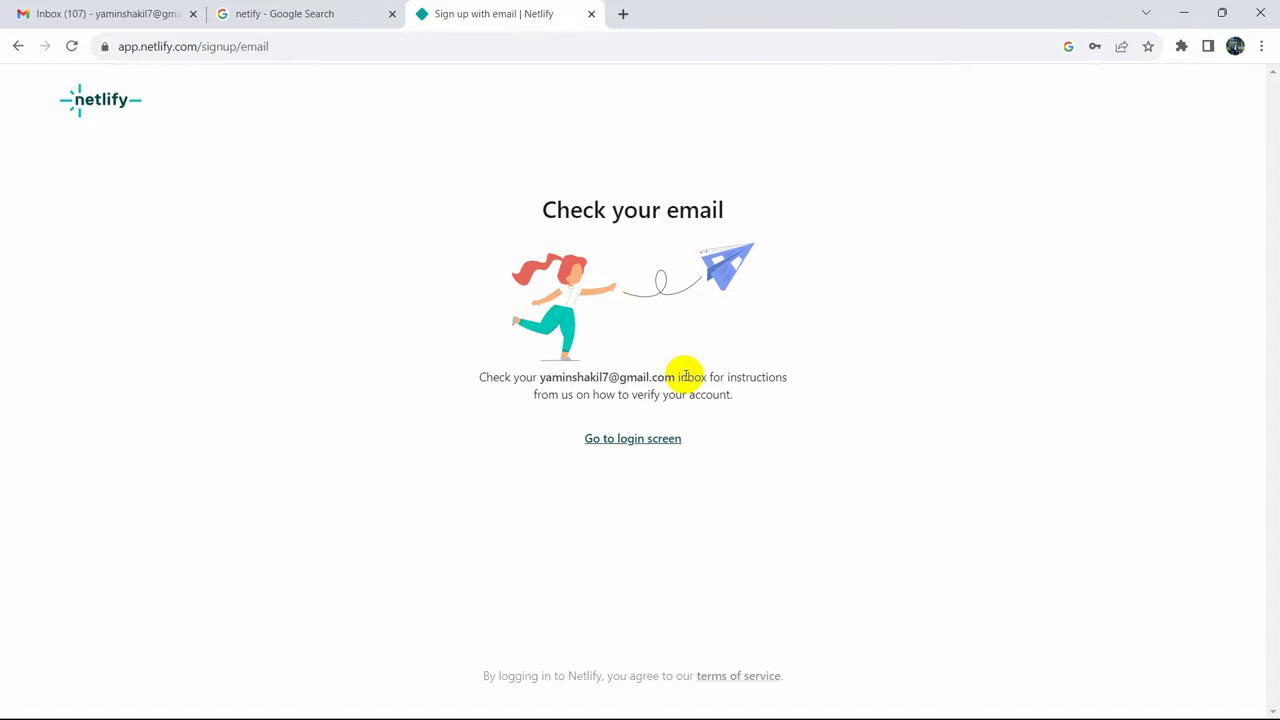
Open the Netlify verification message under Gmail's Updates category and confirm the email address
click(46, 8)
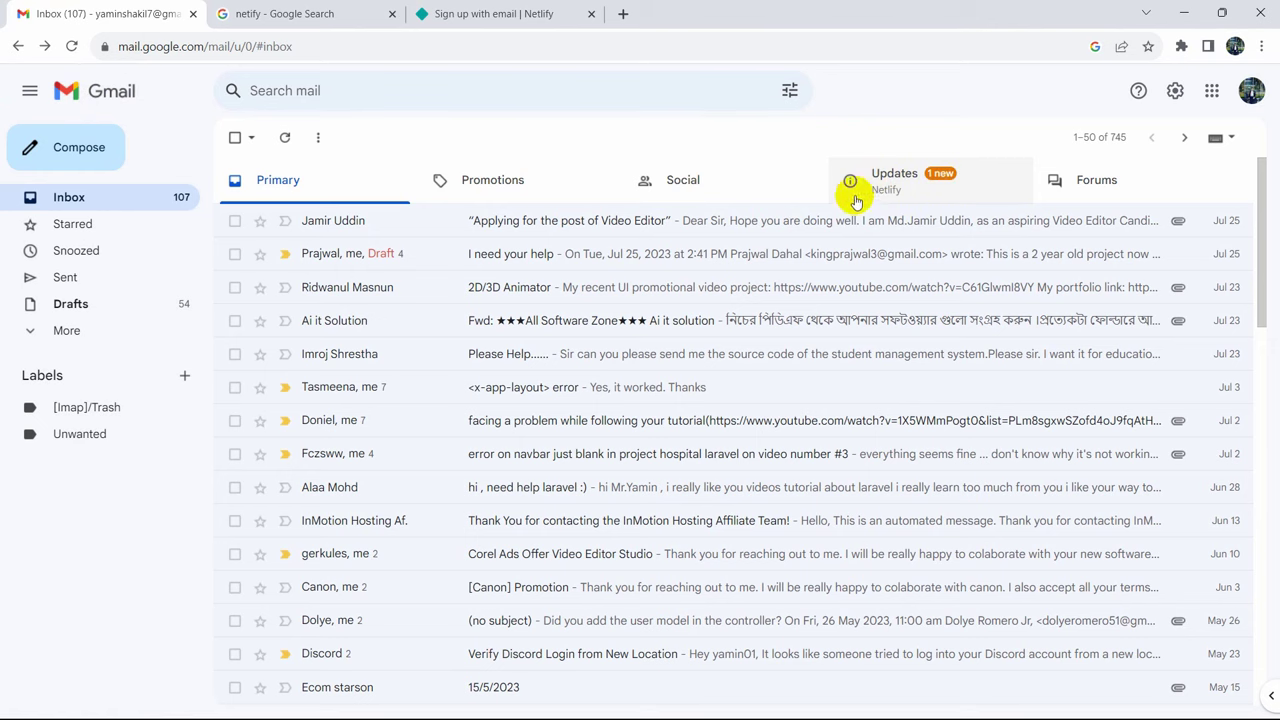
click(914, 177)
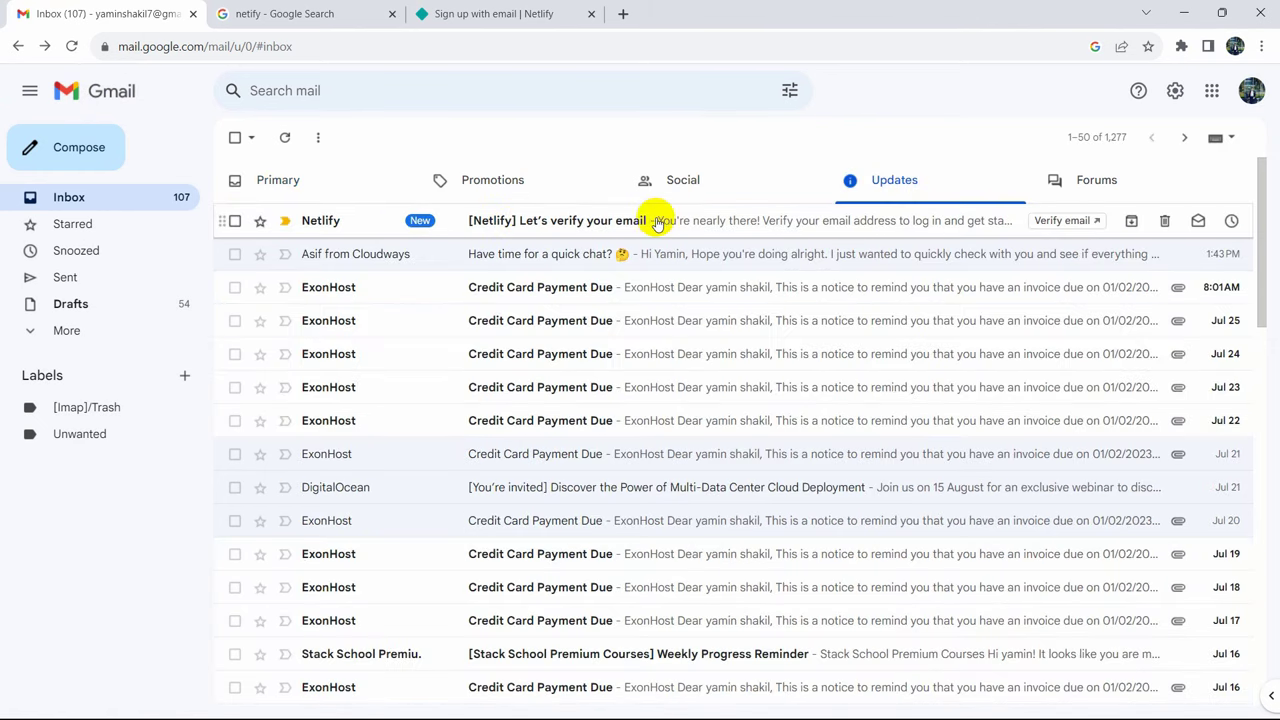
click(760, 222)
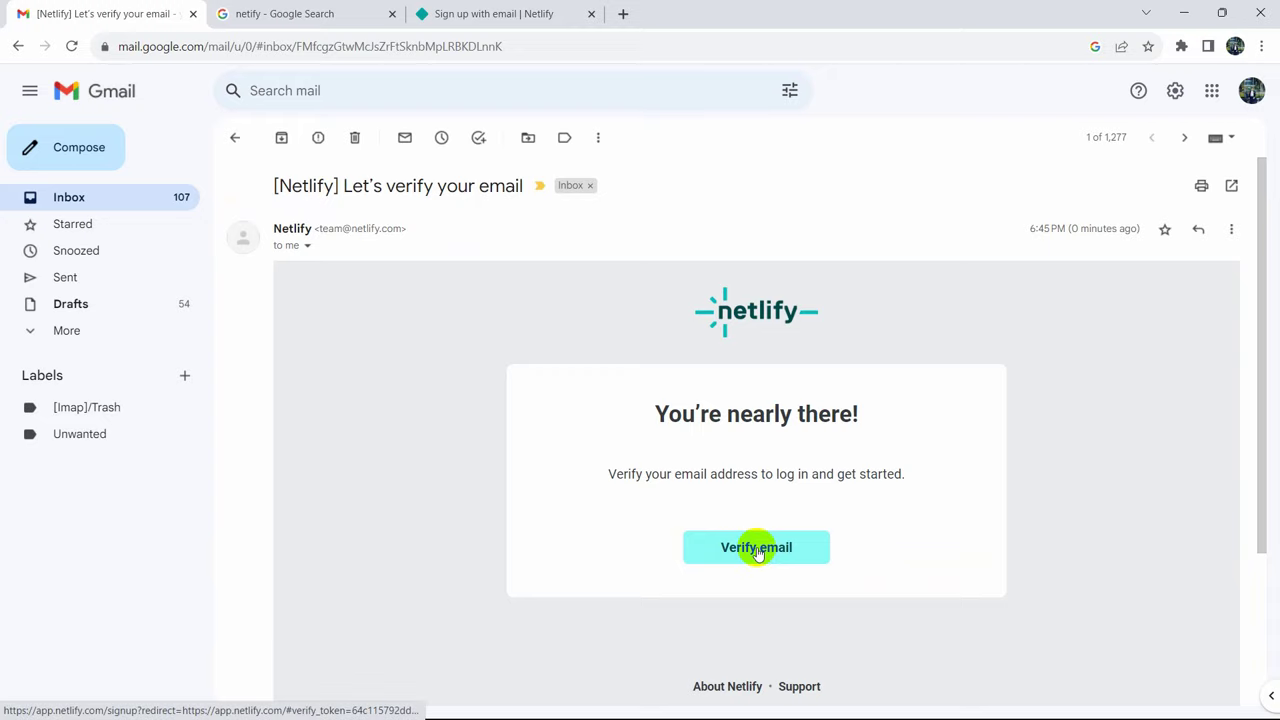
click(757, 548)
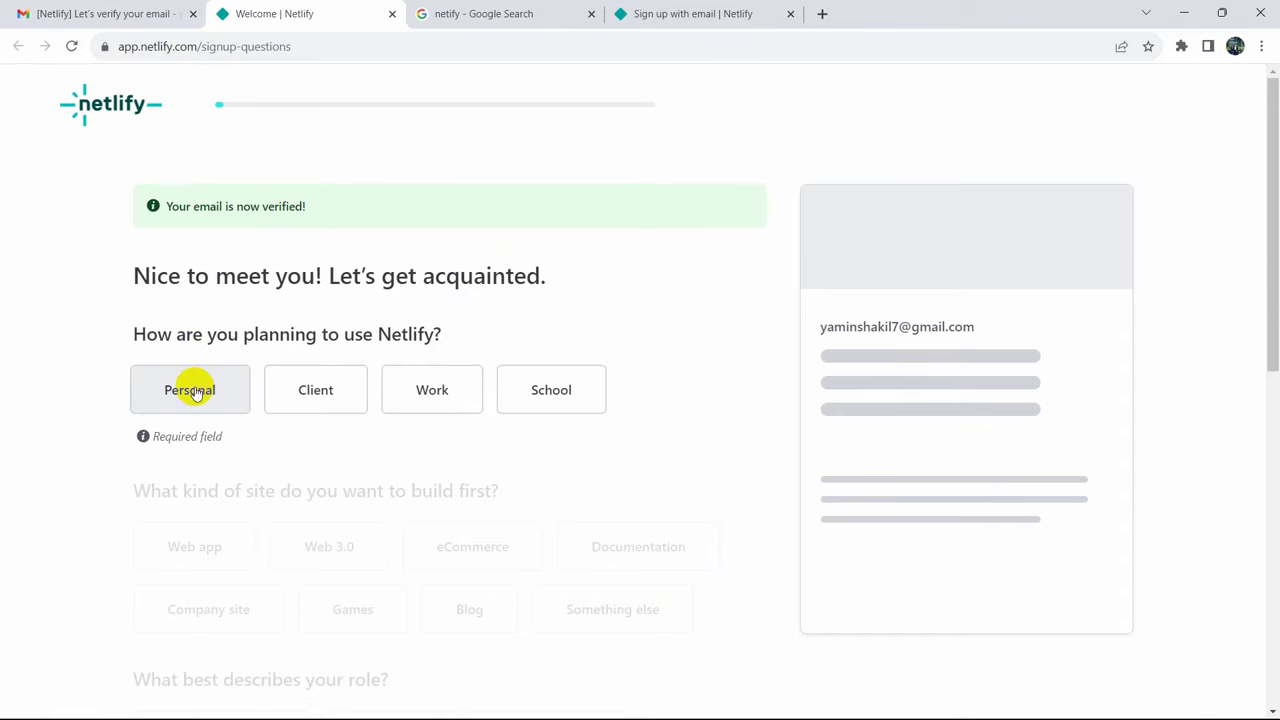
Answer onboarding with Personal use, Personal site and Freelancer role, then continue to deploy
click(194, 393)
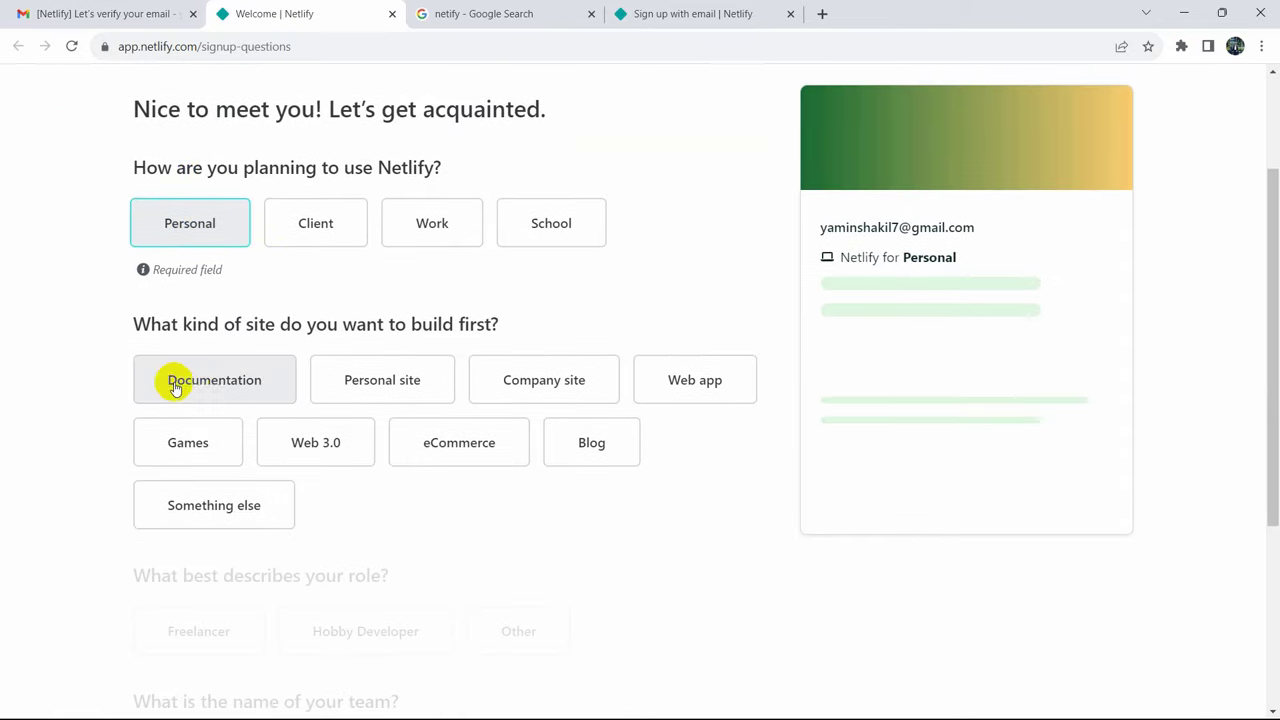
click(363, 371)
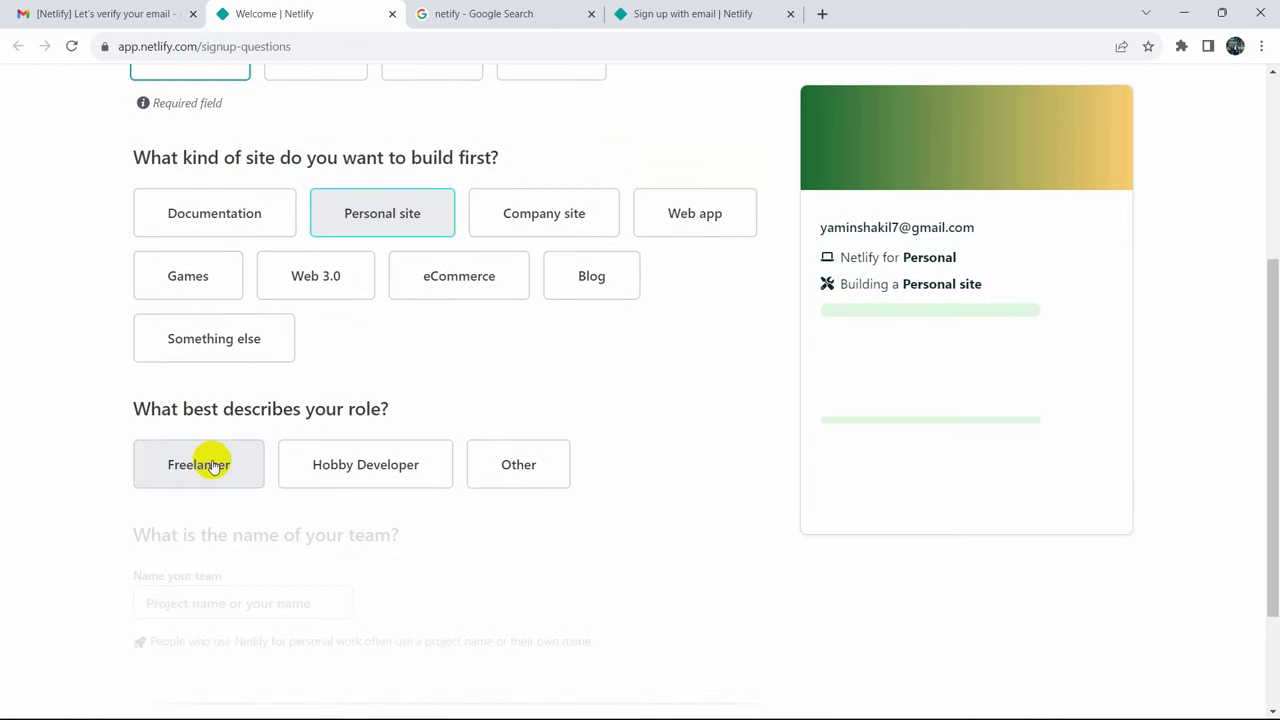
click(241, 467)
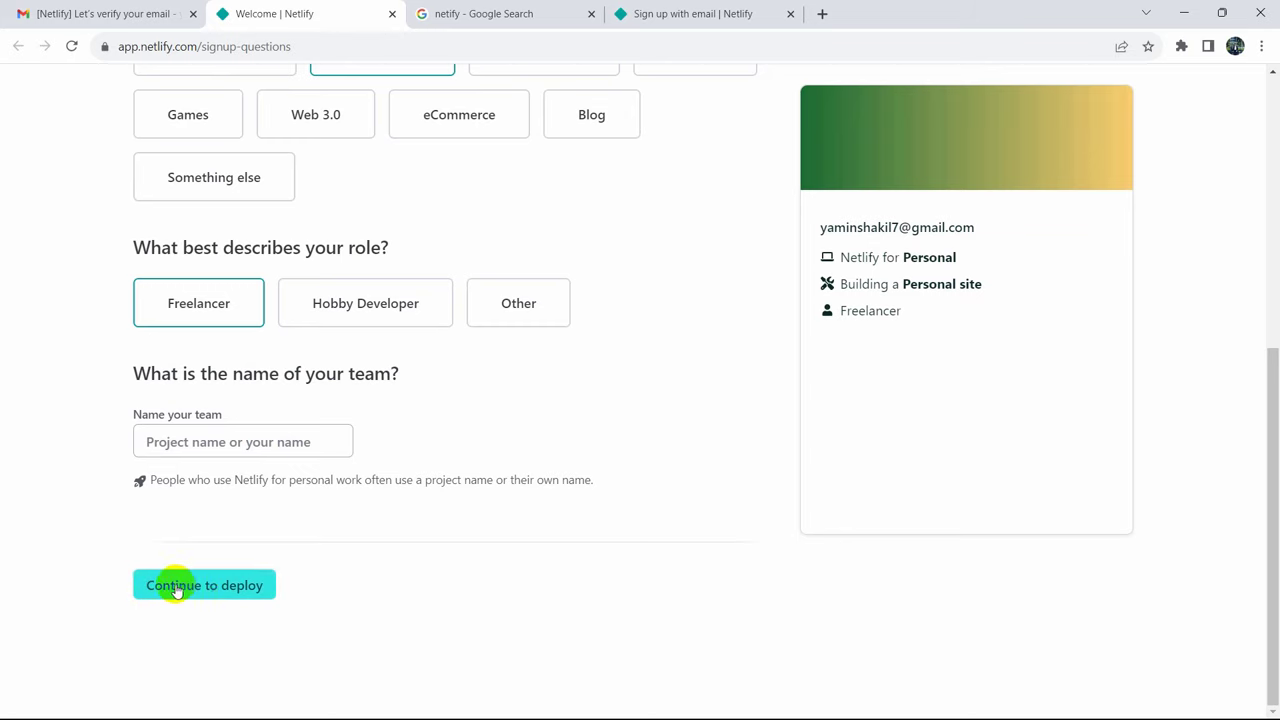
click(213, 587)
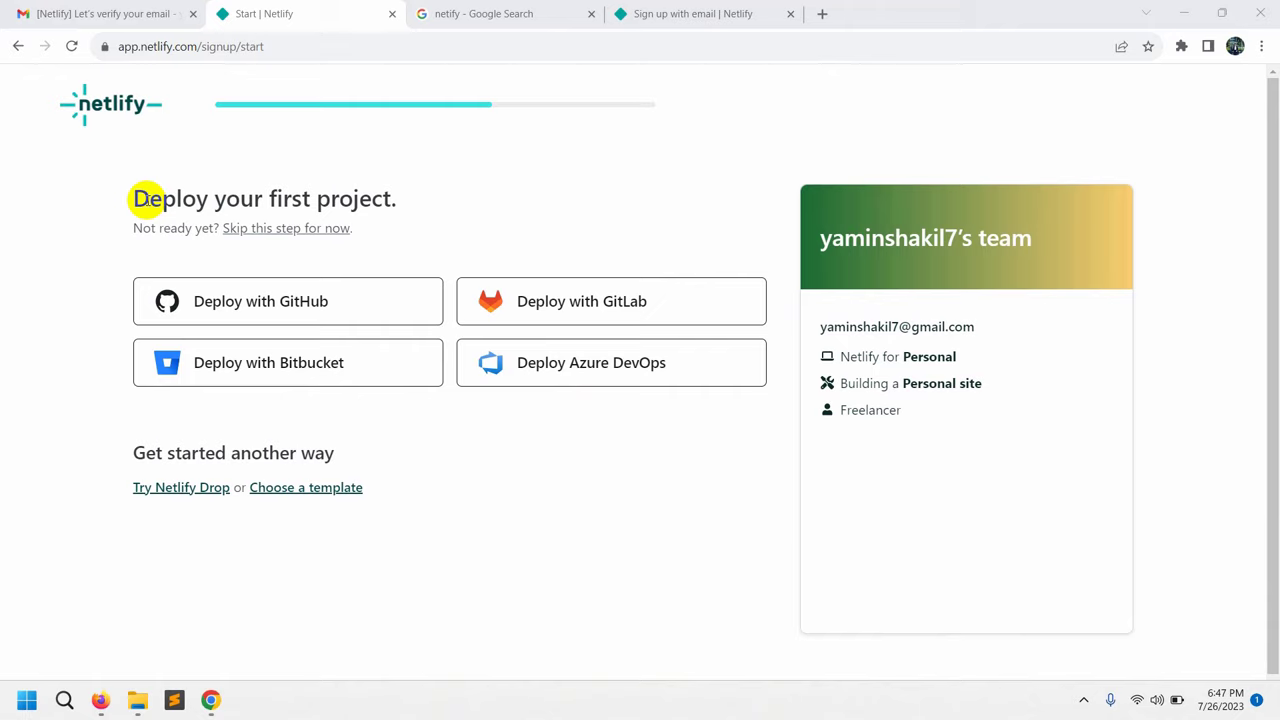
Try the GitHub, GitLab and Bitbucket deploy options, then skip the first-project step
click(230, 301)
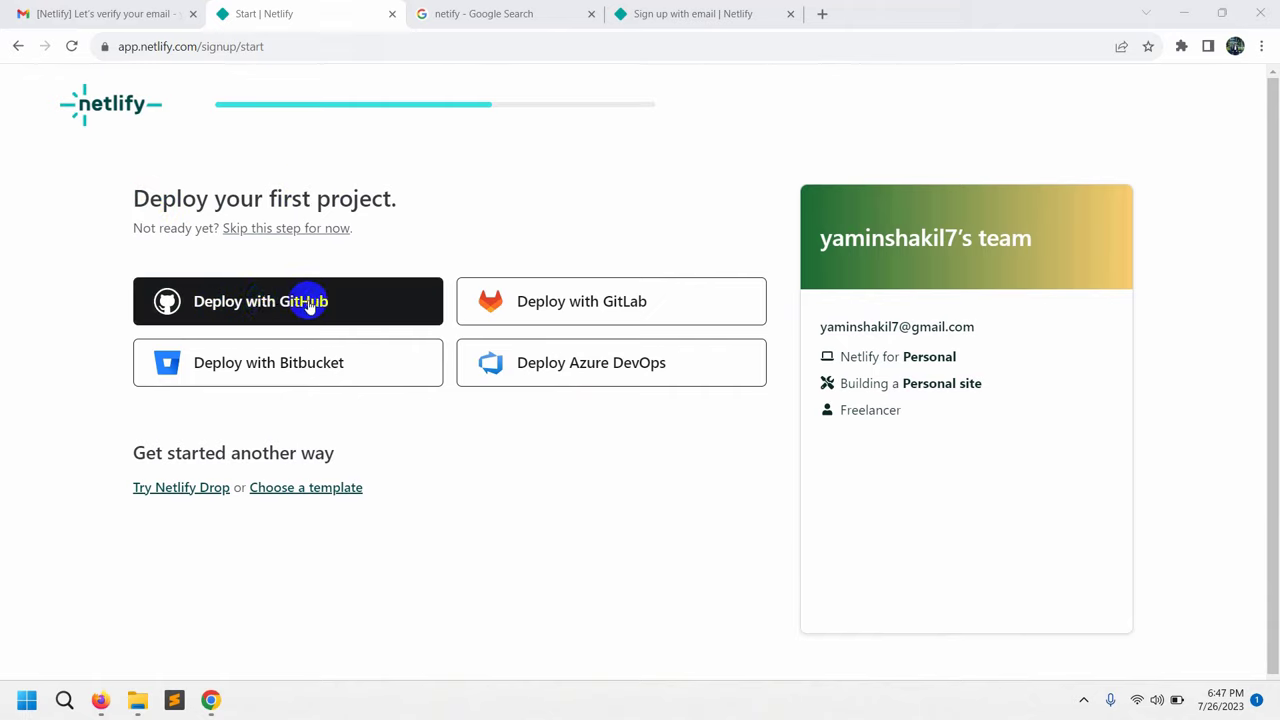
click(476, 318)
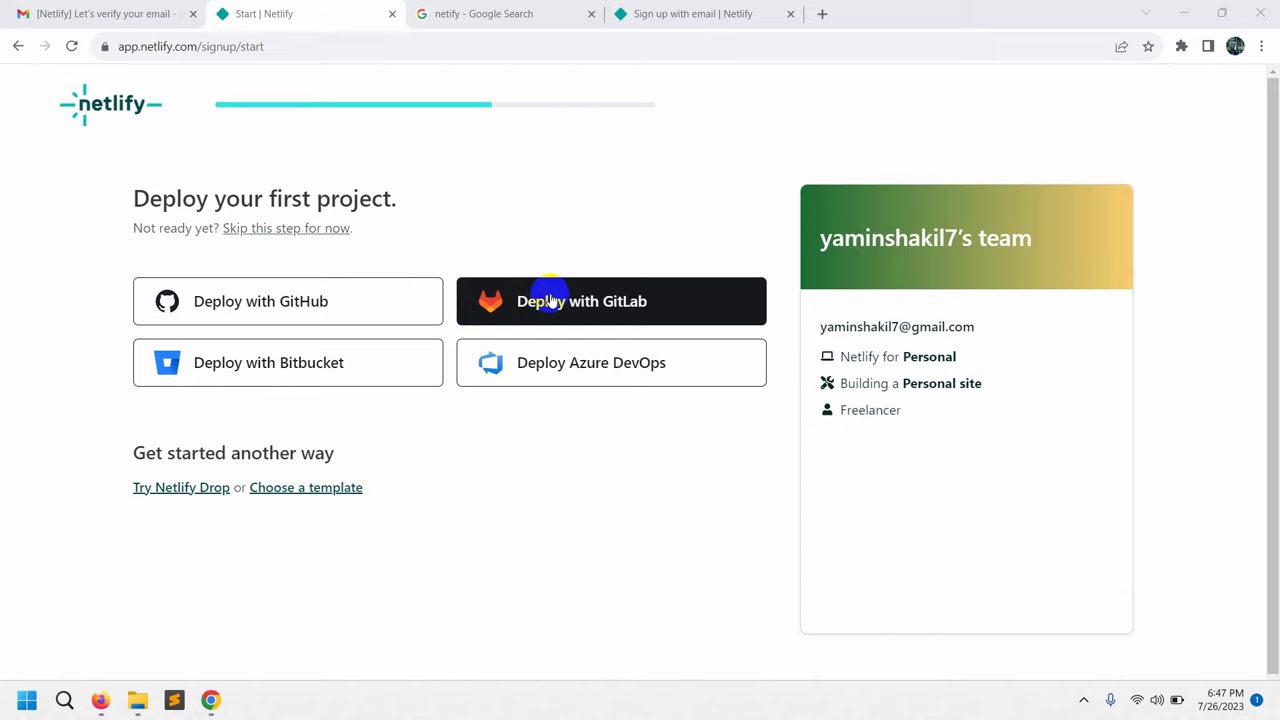
click(323, 357)
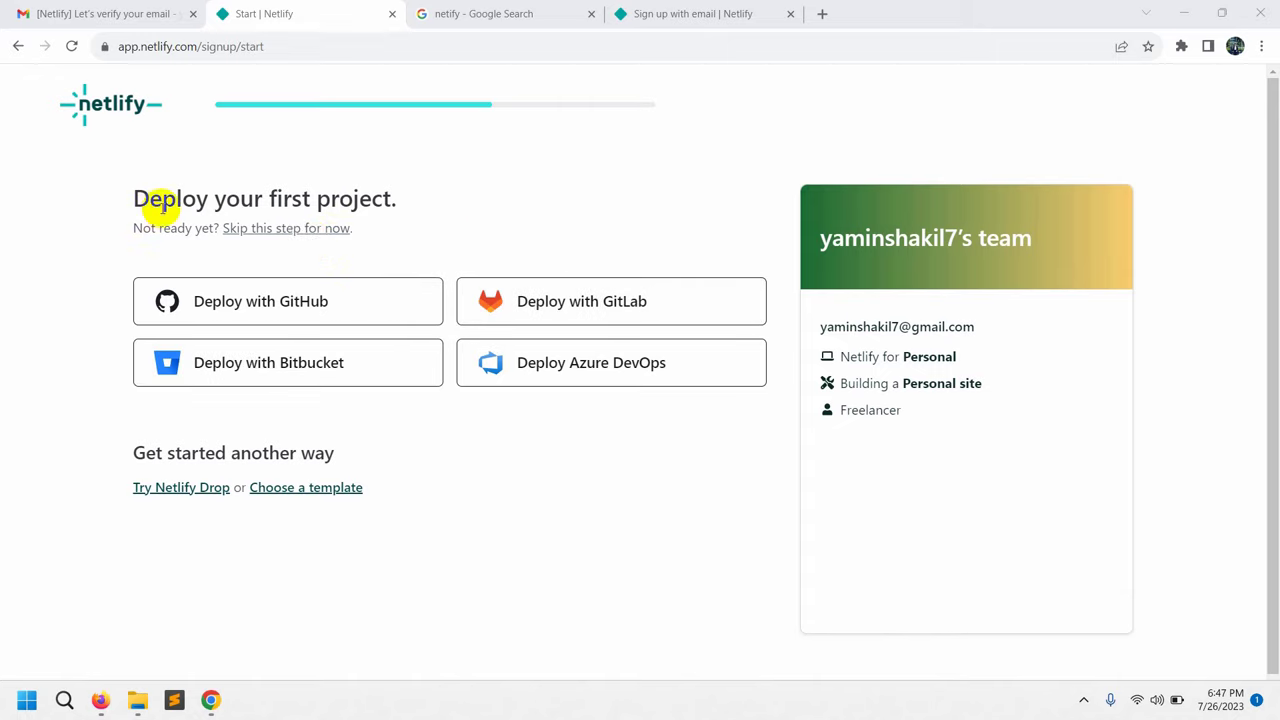
click(303, 230)
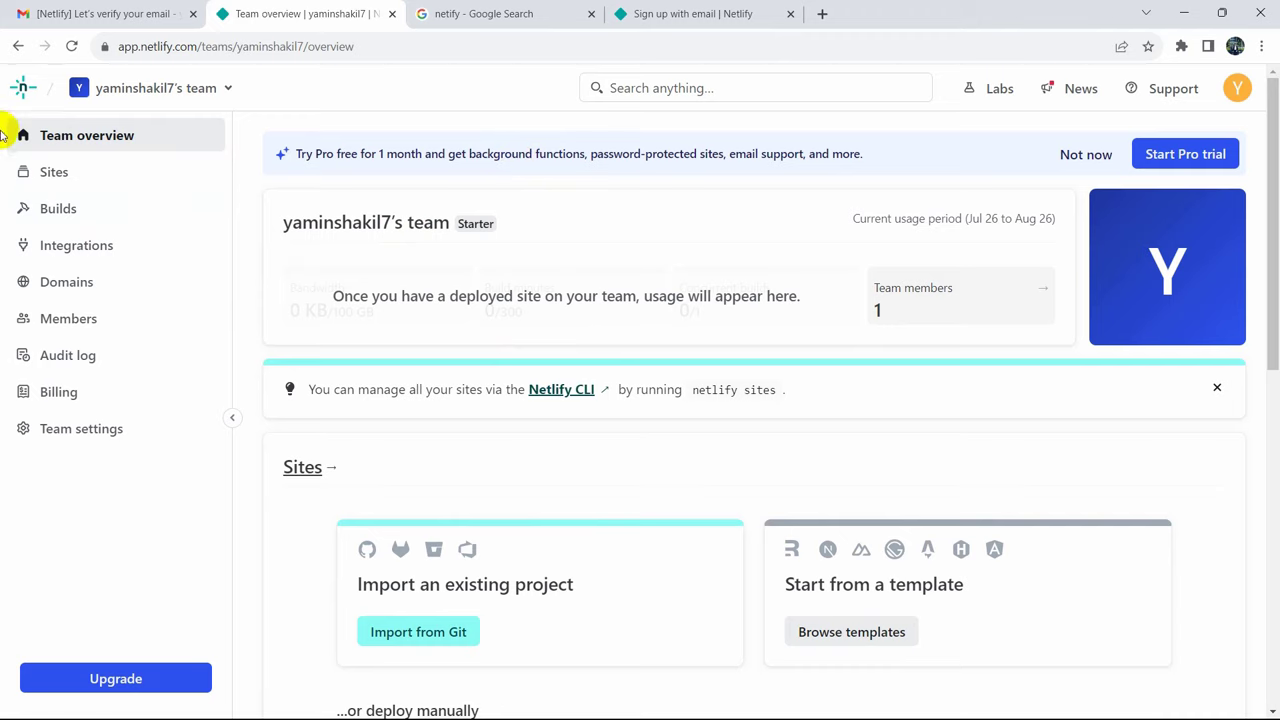
Open Sites, highlight the '...or deploy manually' wording, and minimize Chrome to the desktop
click(96, 174)
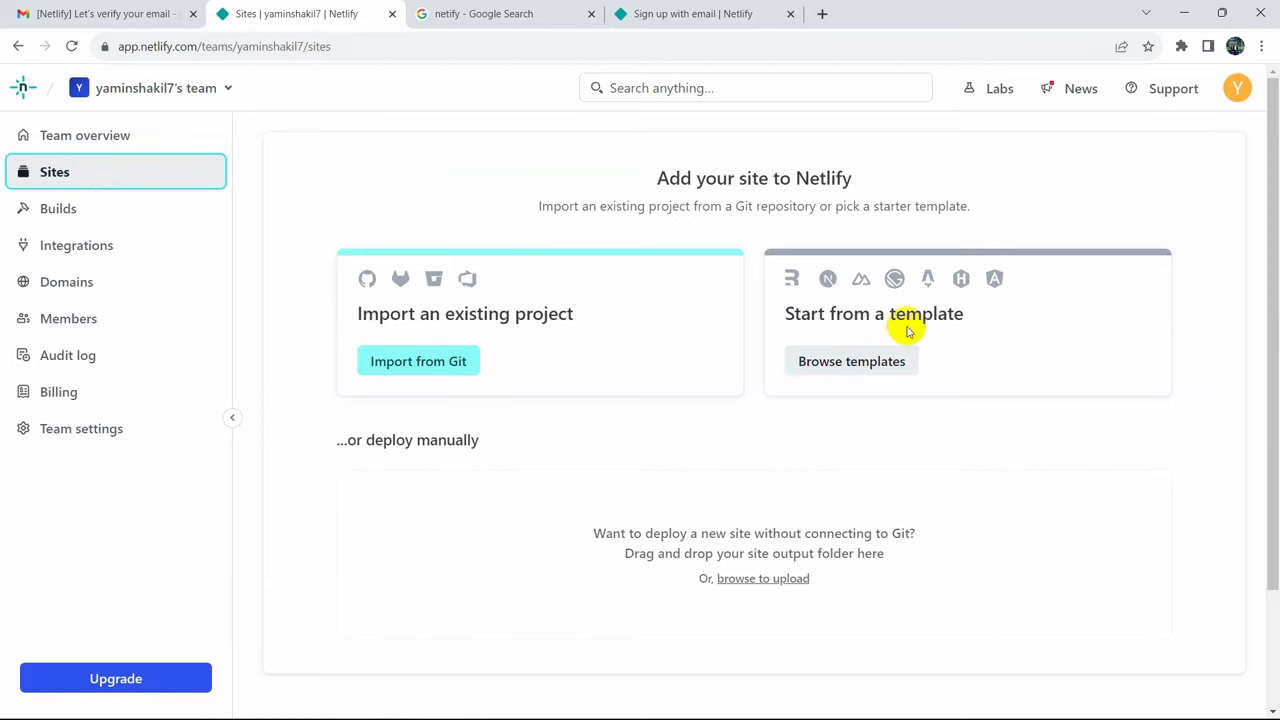
drag(366, 441, 497, 445)
click(497, 445)
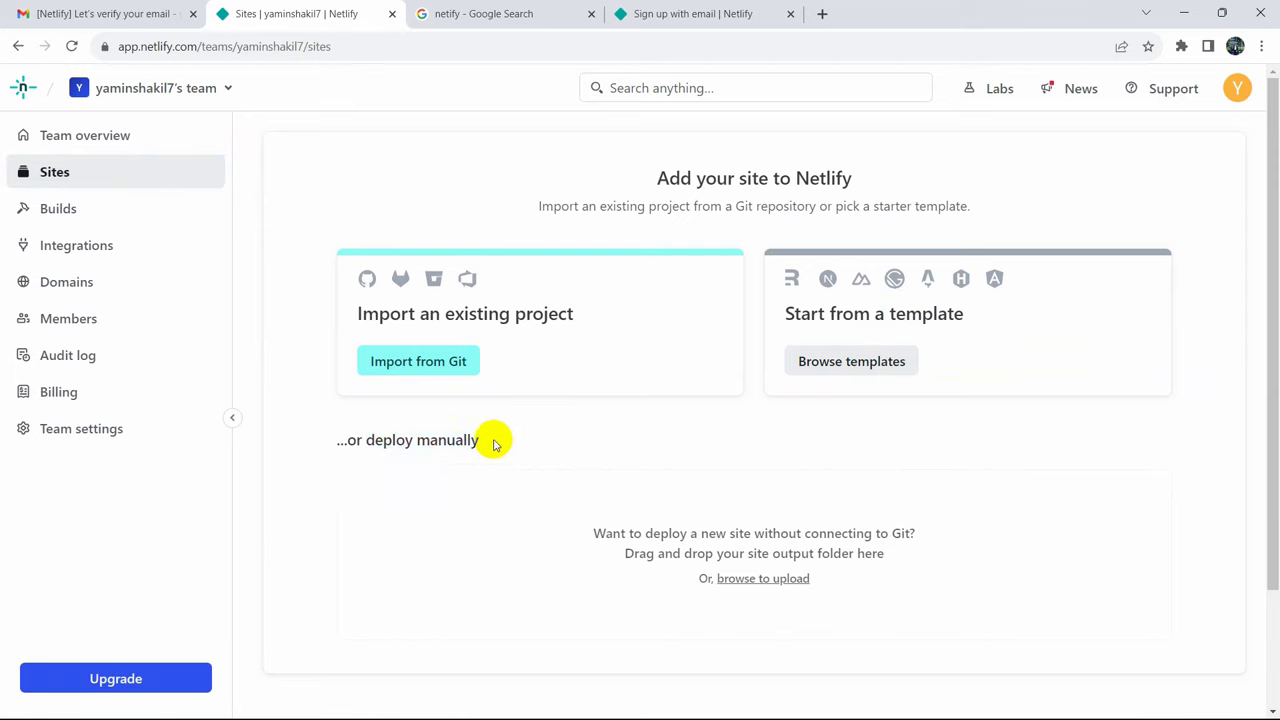
drag(370, 440, 580, 429)
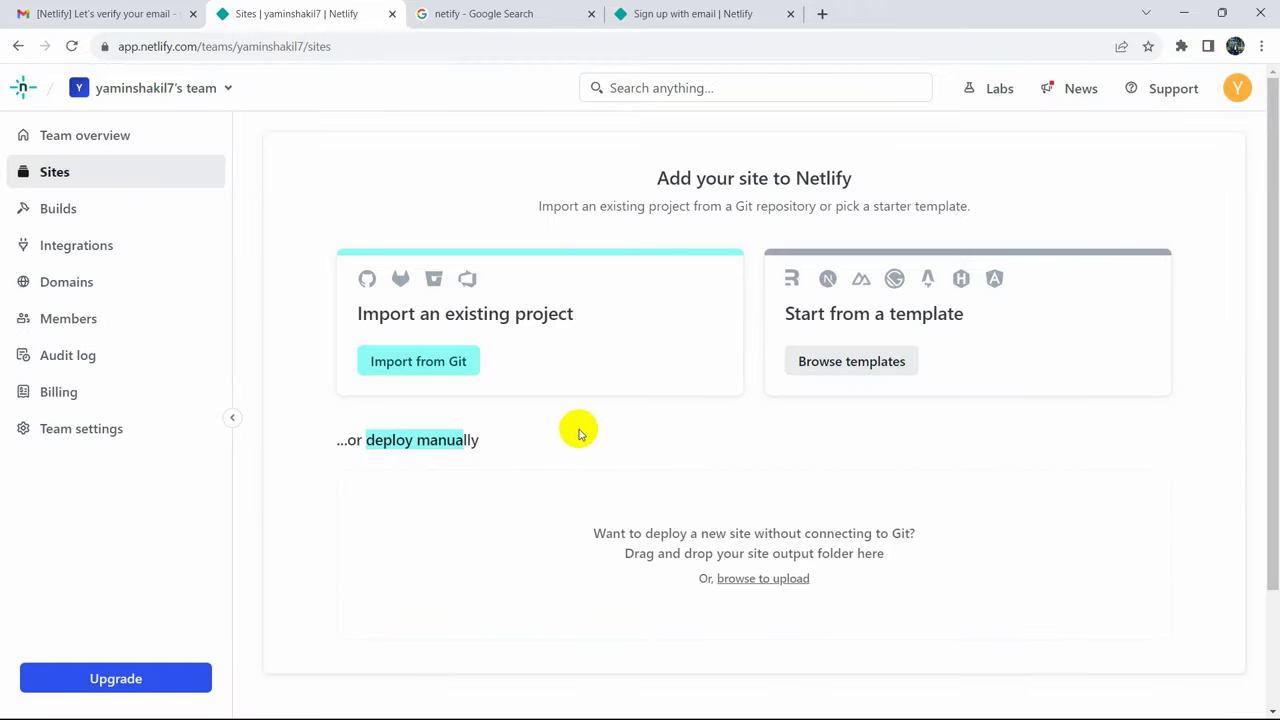
click(585, 433)
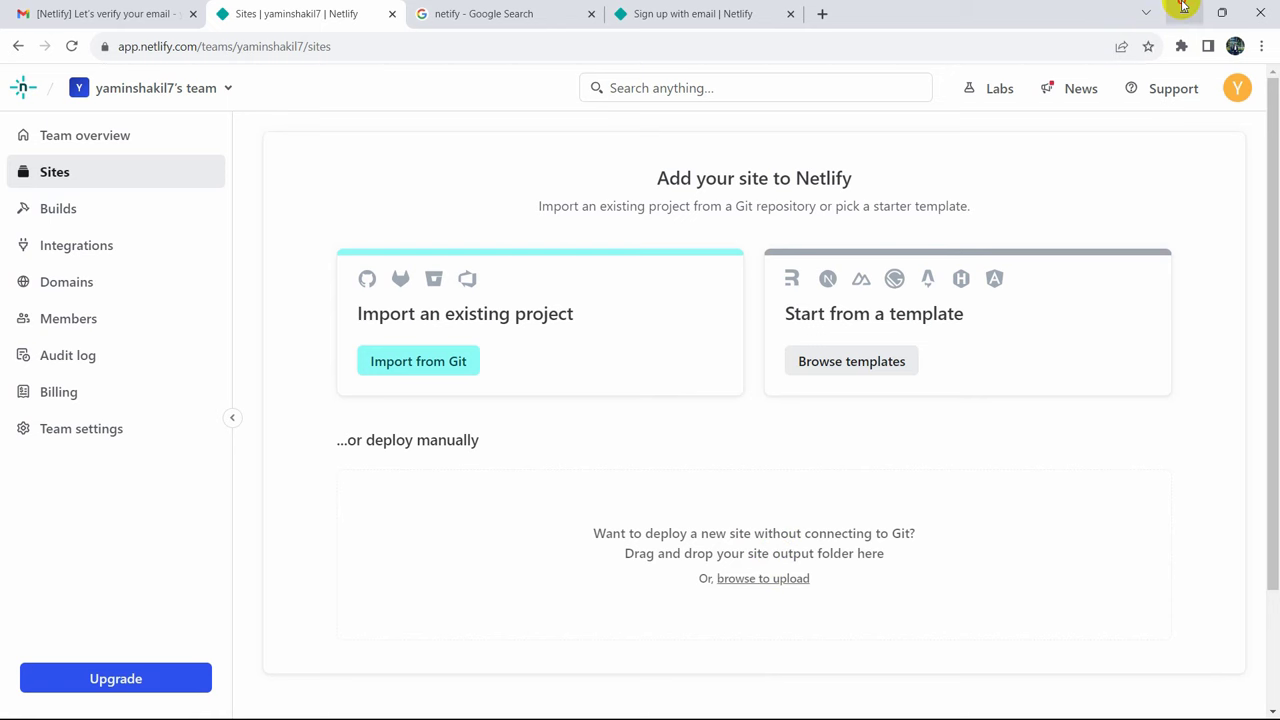
click(1183, 12)
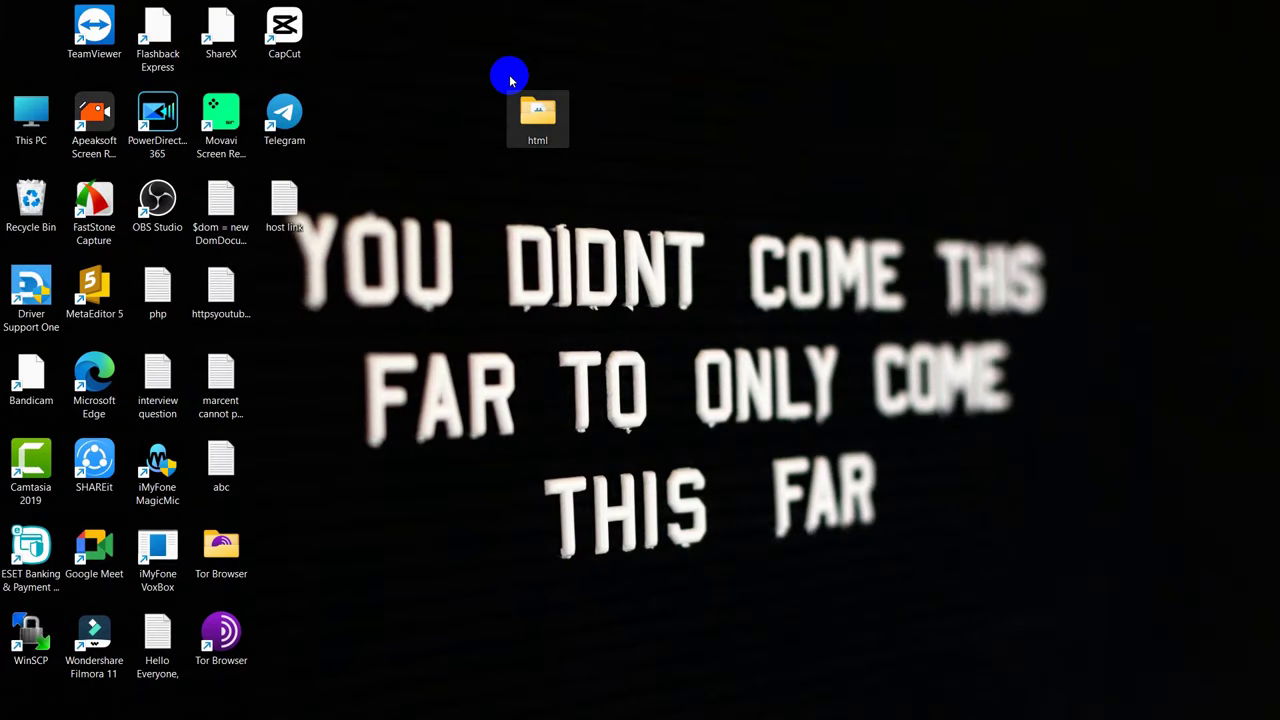
Open the html folder and preview index.html as a solar-system animation in Chrome
double_click(533, 113)
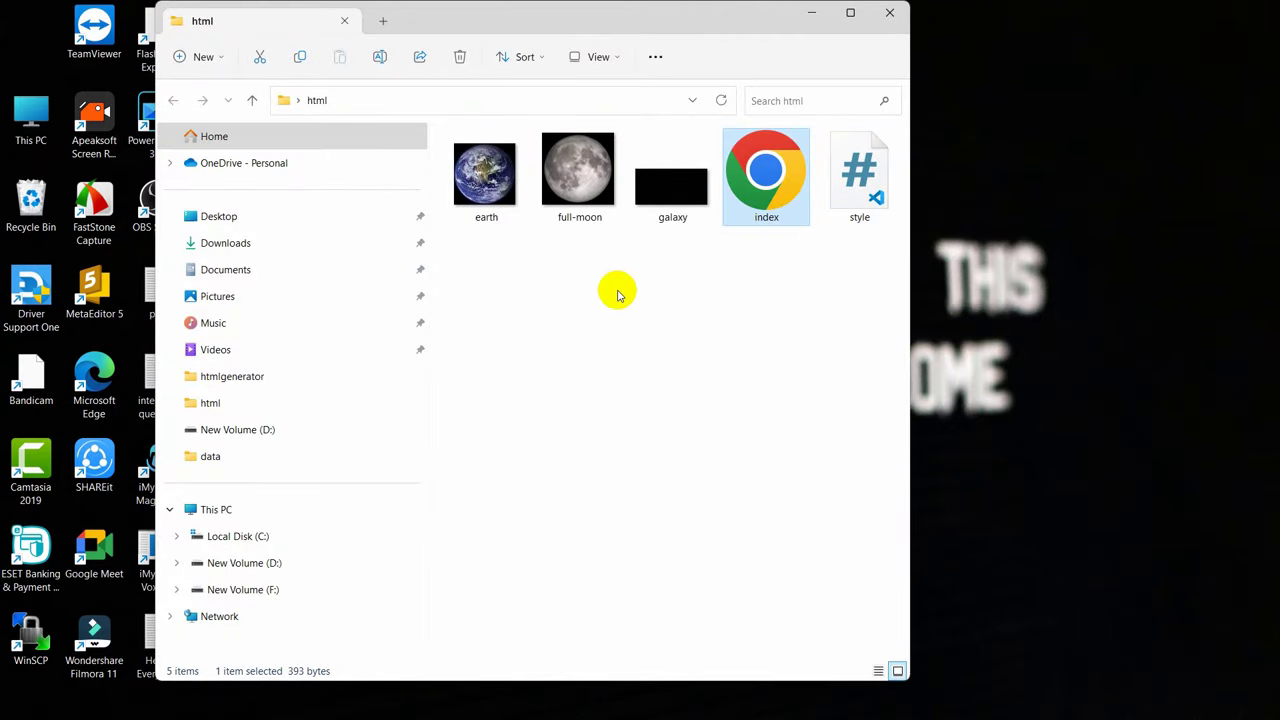
double_click(768, 176)
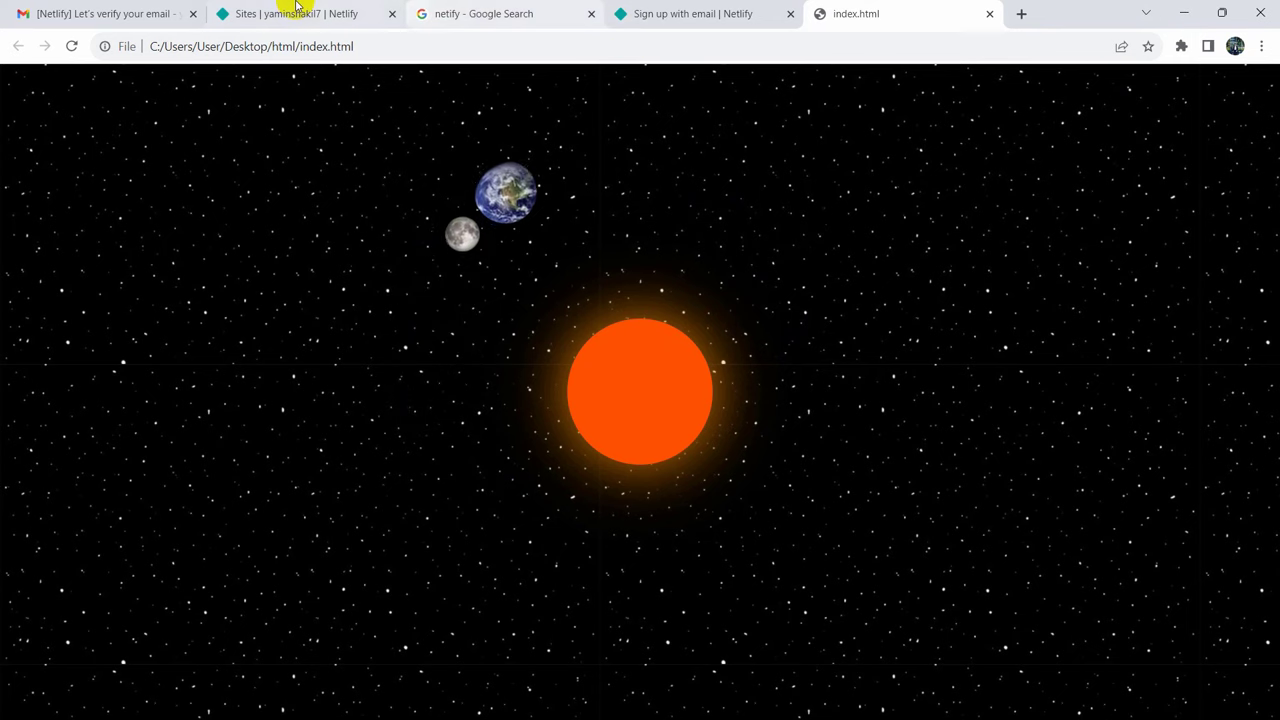
click(340, 16)
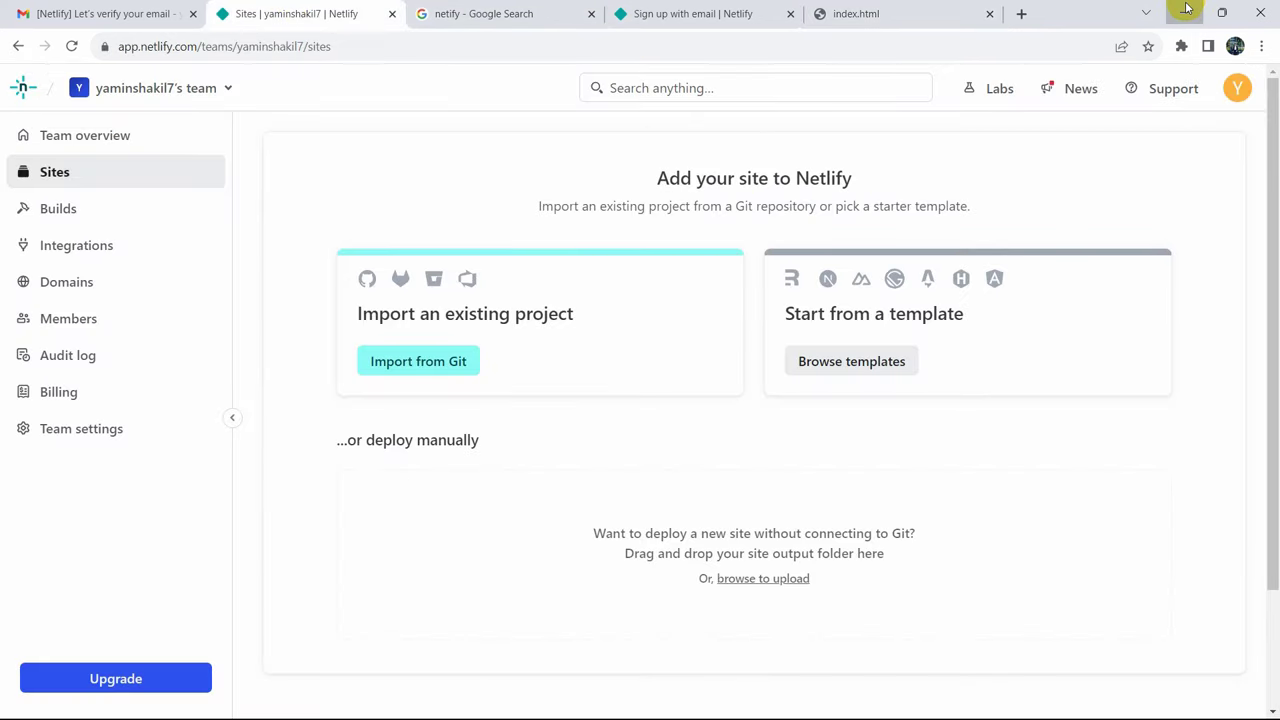
click(1186, 12)
click(849, 13)
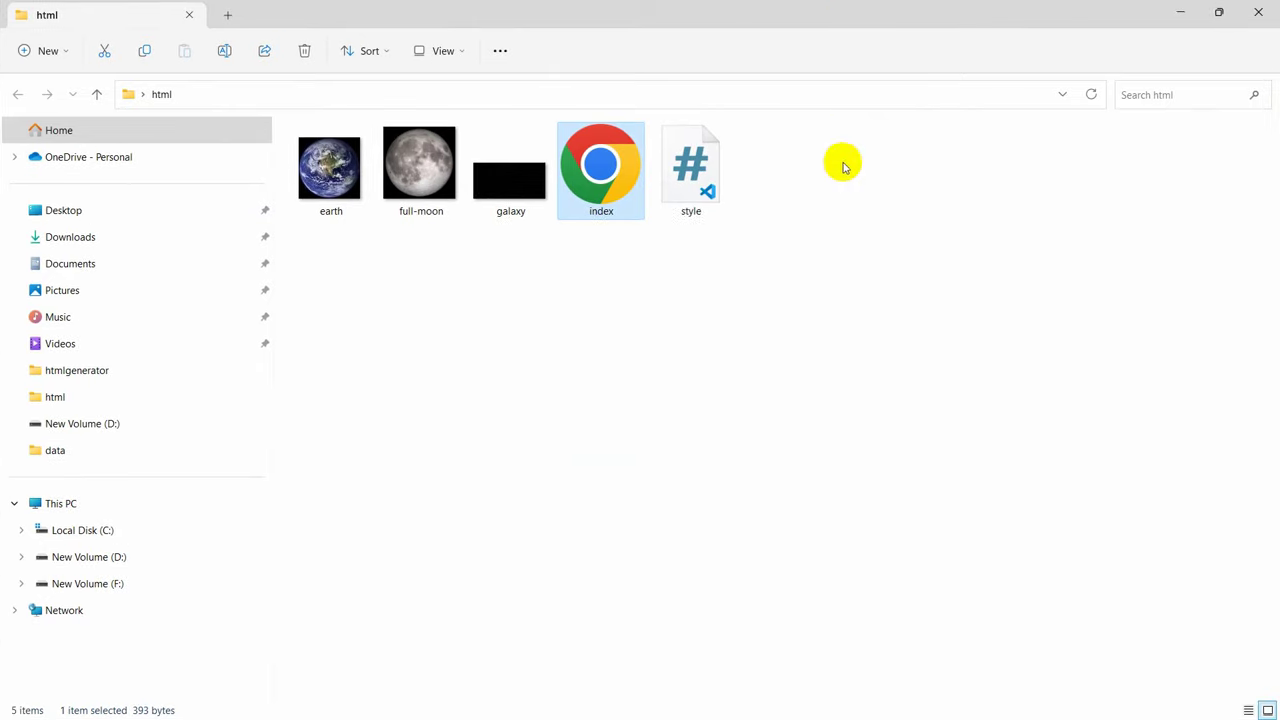
click(700, 279)
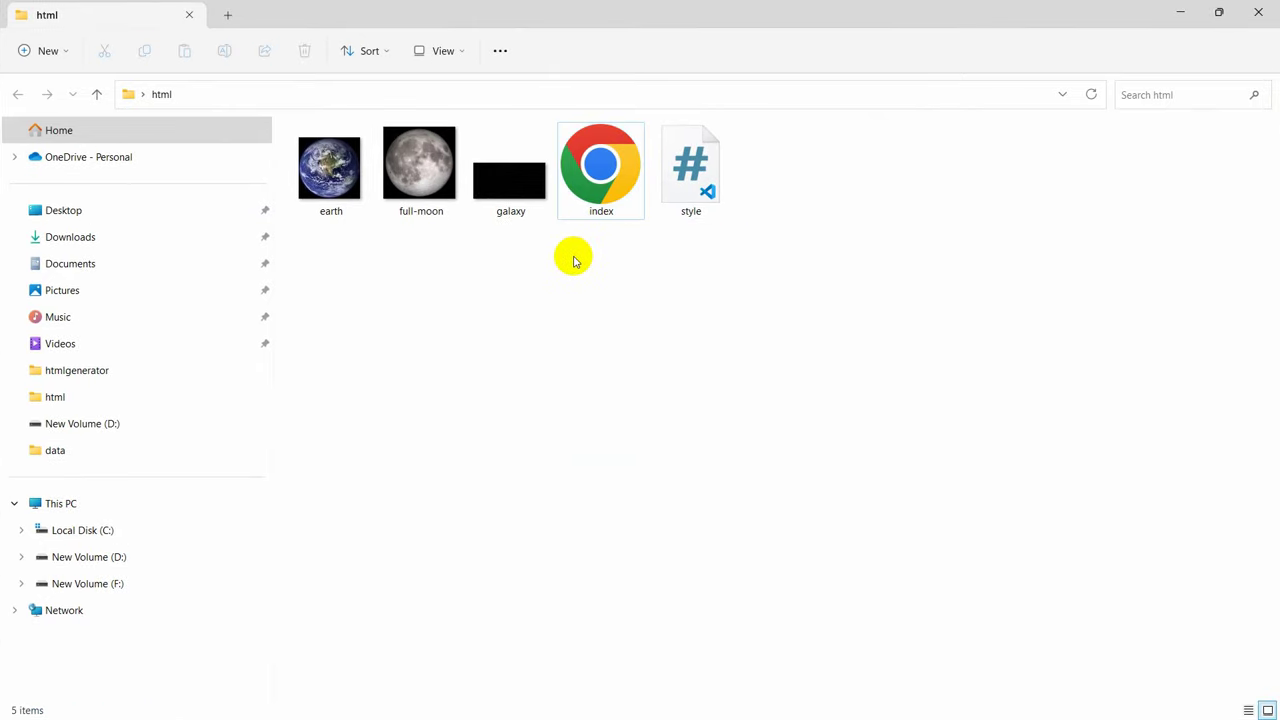
click(601, 172)
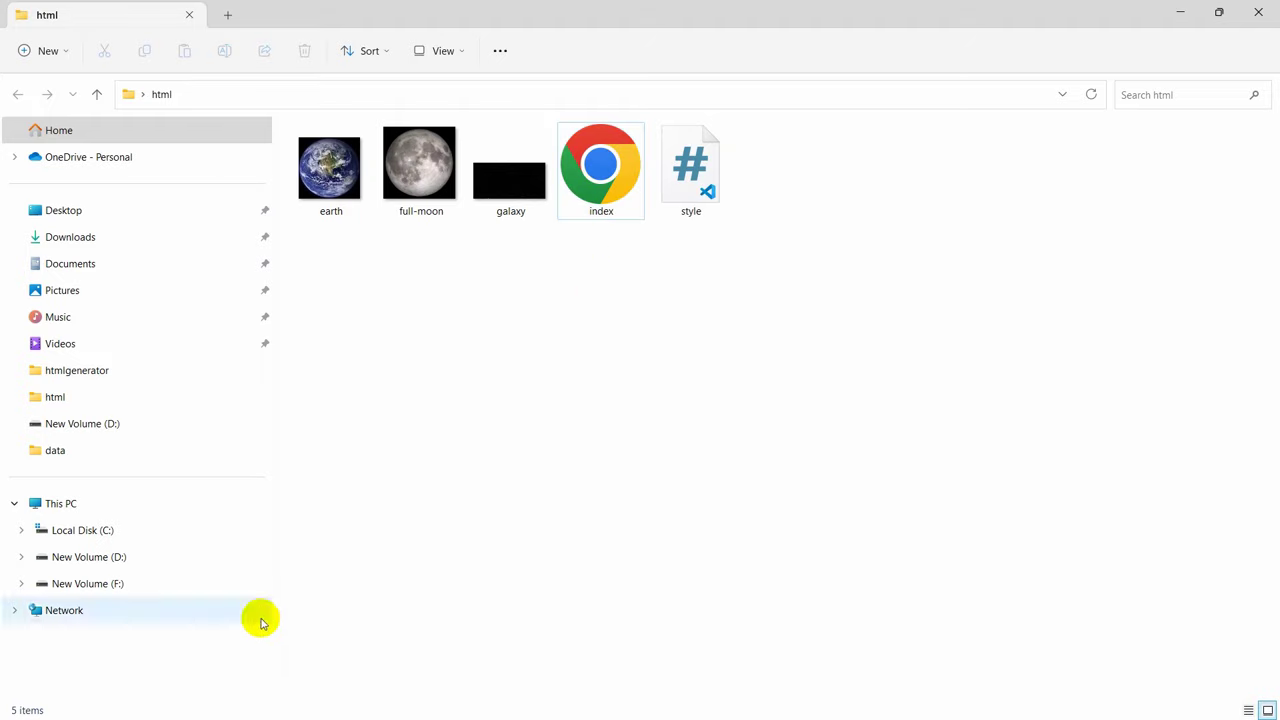
mouse_move(162, 695)
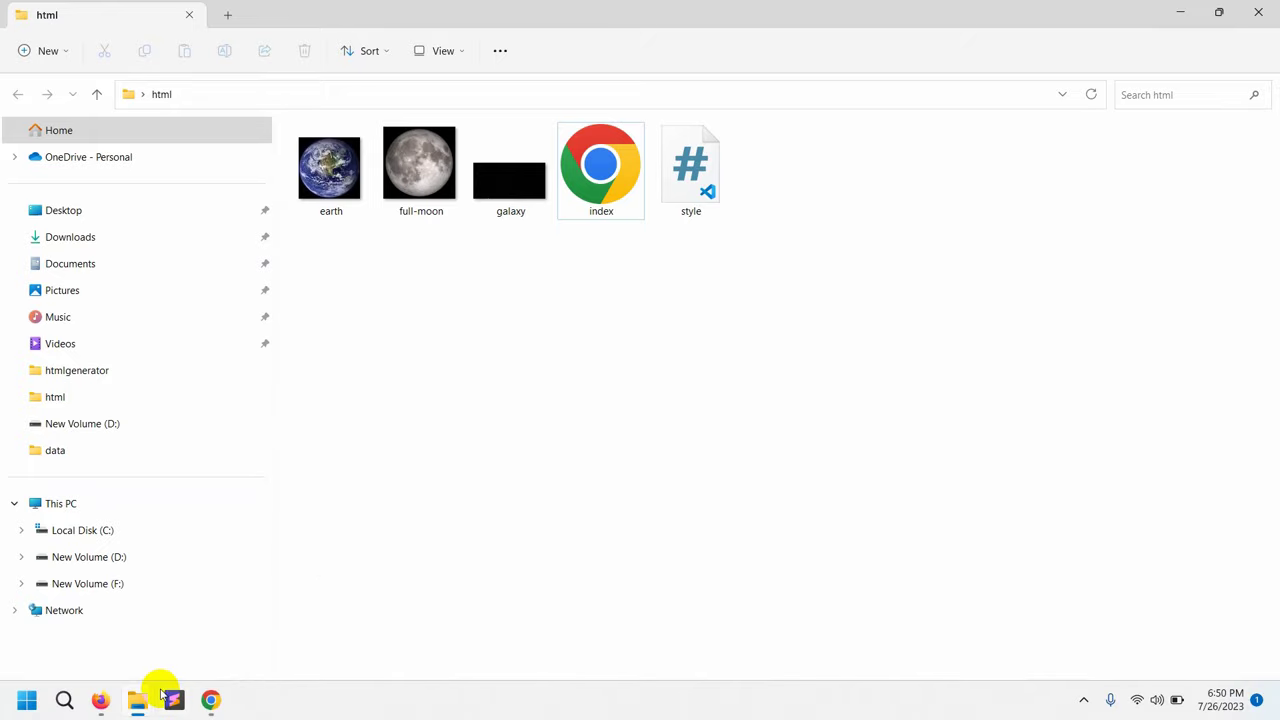
Drag the desktop html folder onto Netlify's drop zone, deploying it as stellular-sunflower-318934
click(212, 702)
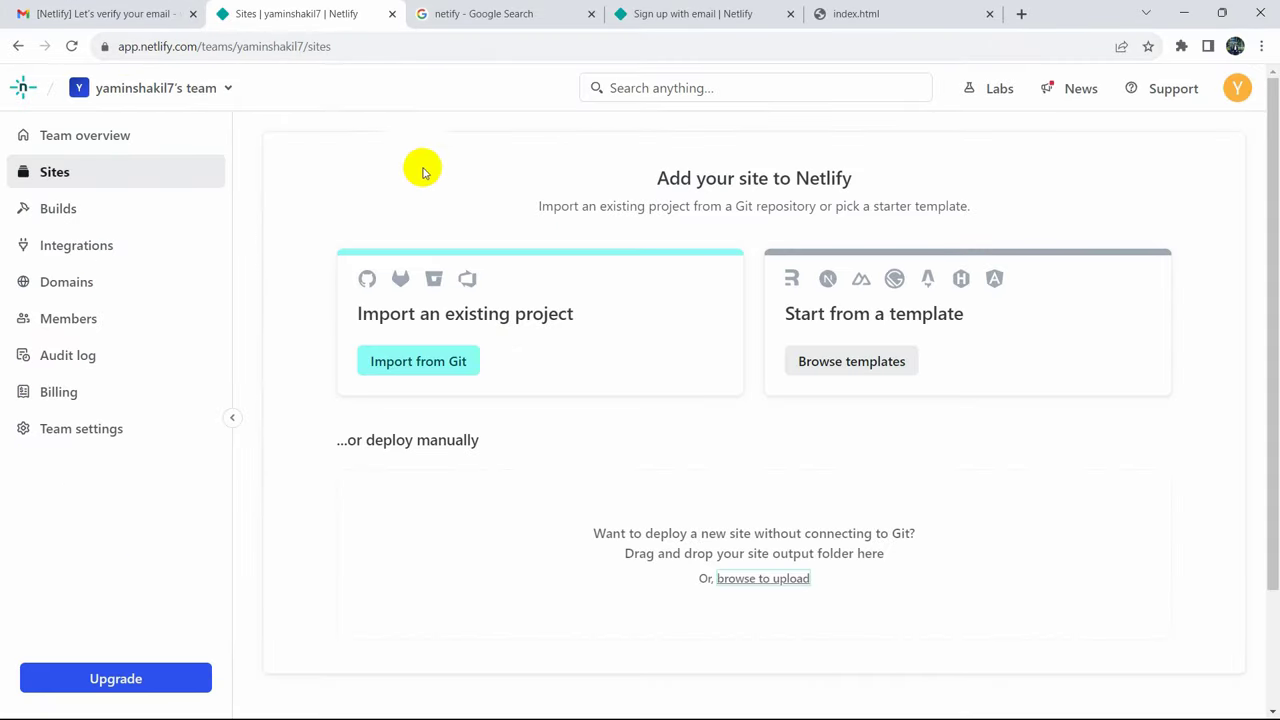
scroll(731, 514, down, 2)
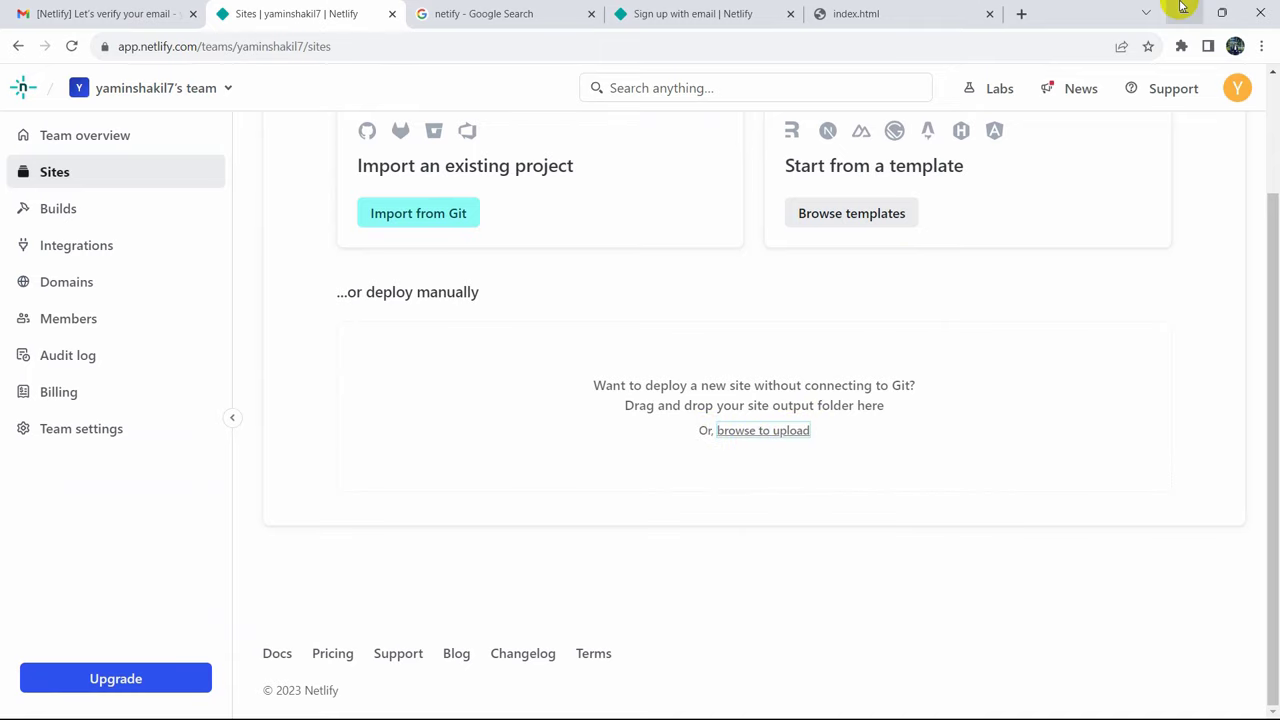
click(1183, 12)
click(1187, 11)
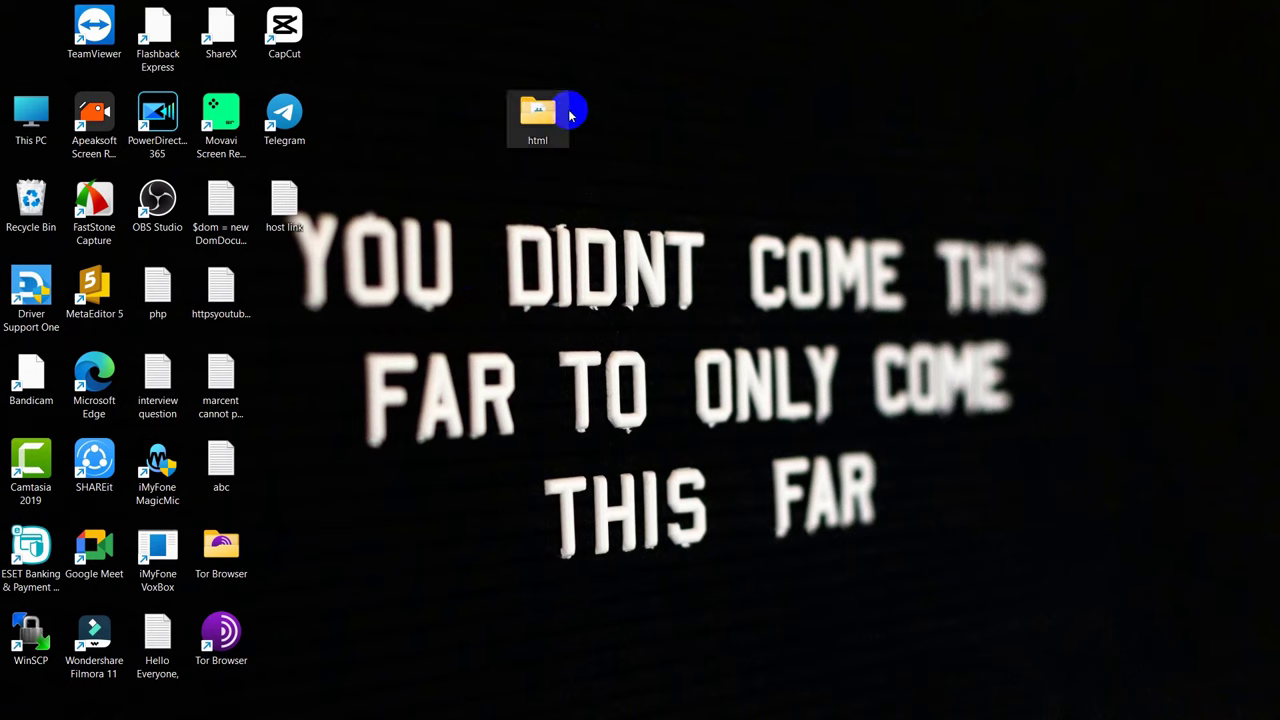
drag(532, 115, 754, 432)
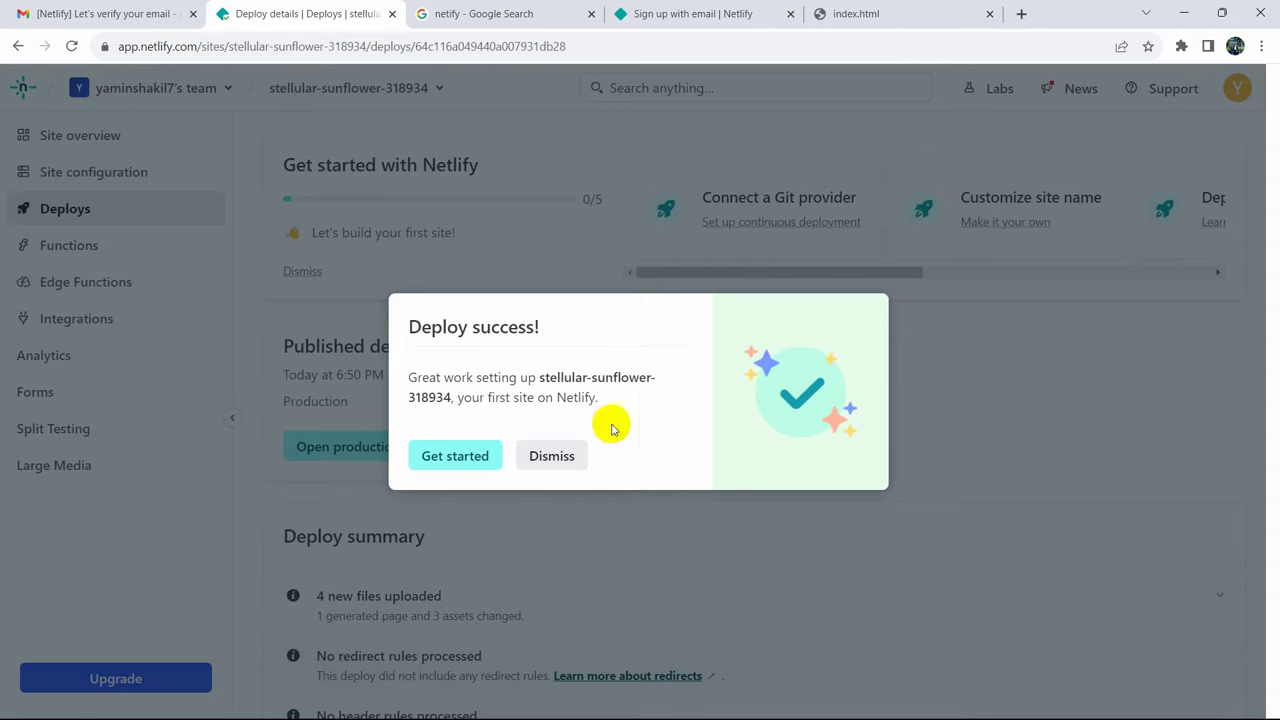
Dismiss the Deploy success dialog with Get started and scroll to stellular-sunflower-318934 under Sites
drag(430, 329, 530, 327)
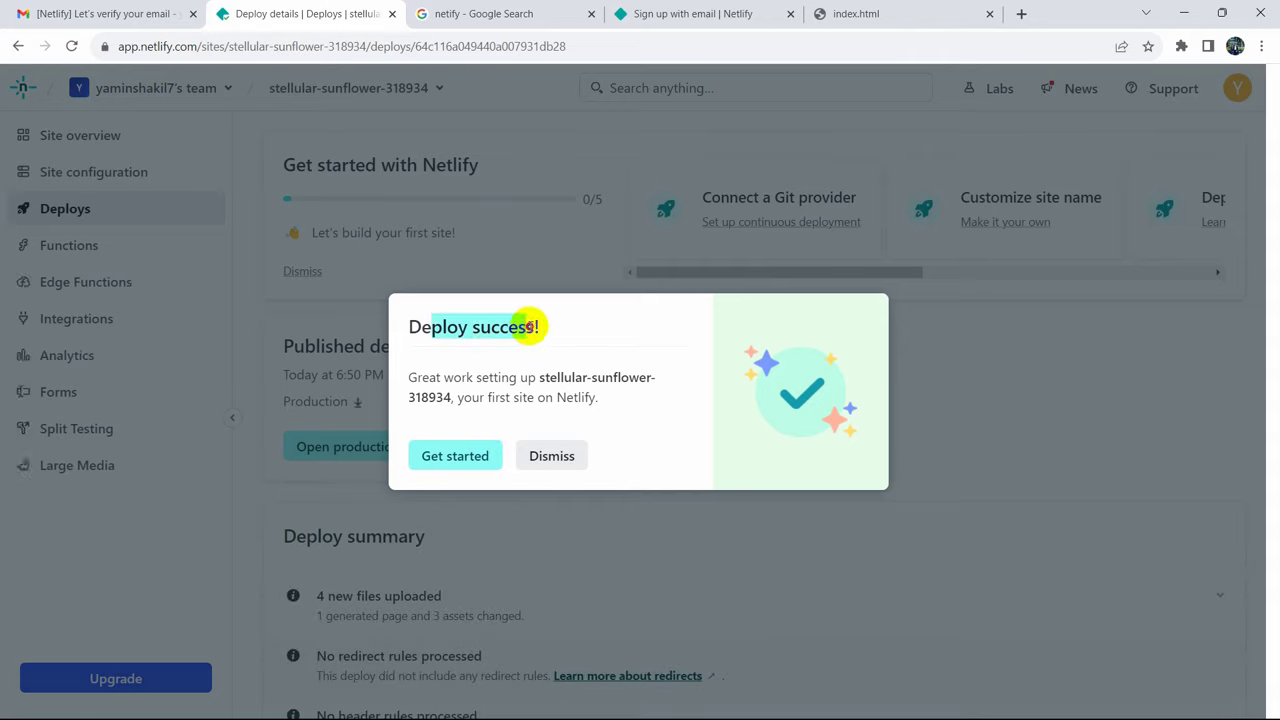
click(467, 375)
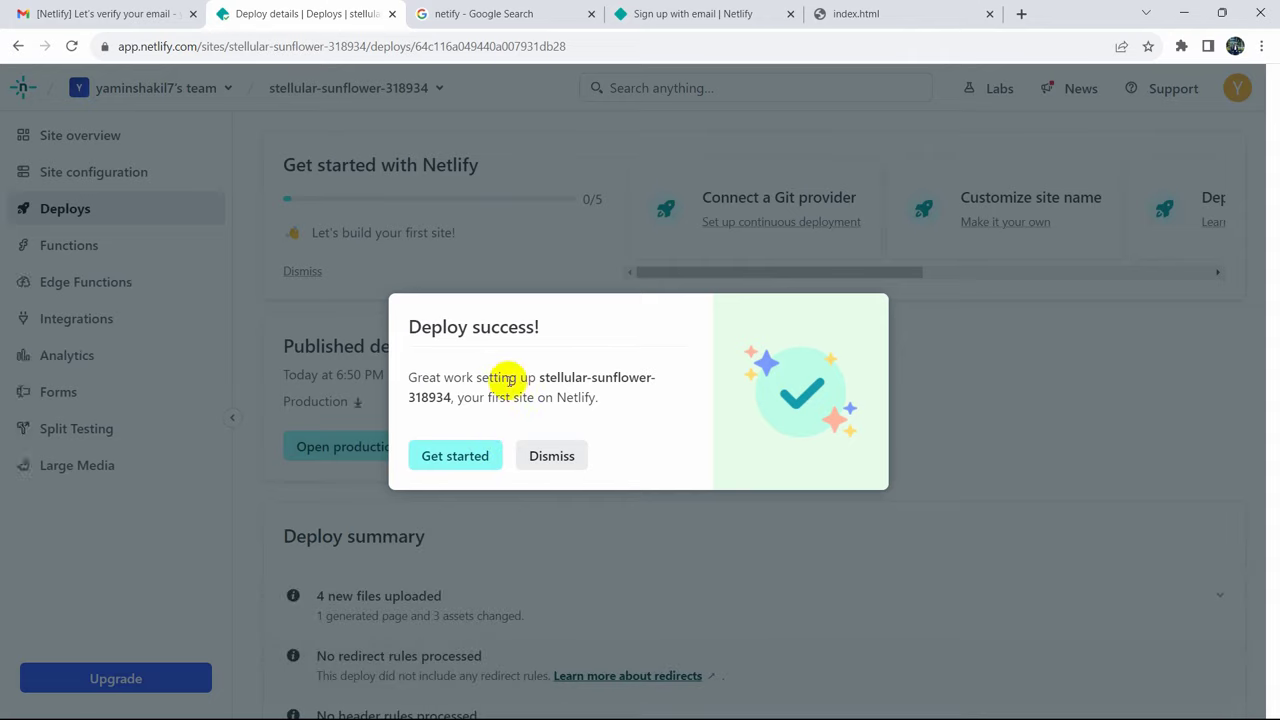
drag(527, 377, 646, 379)
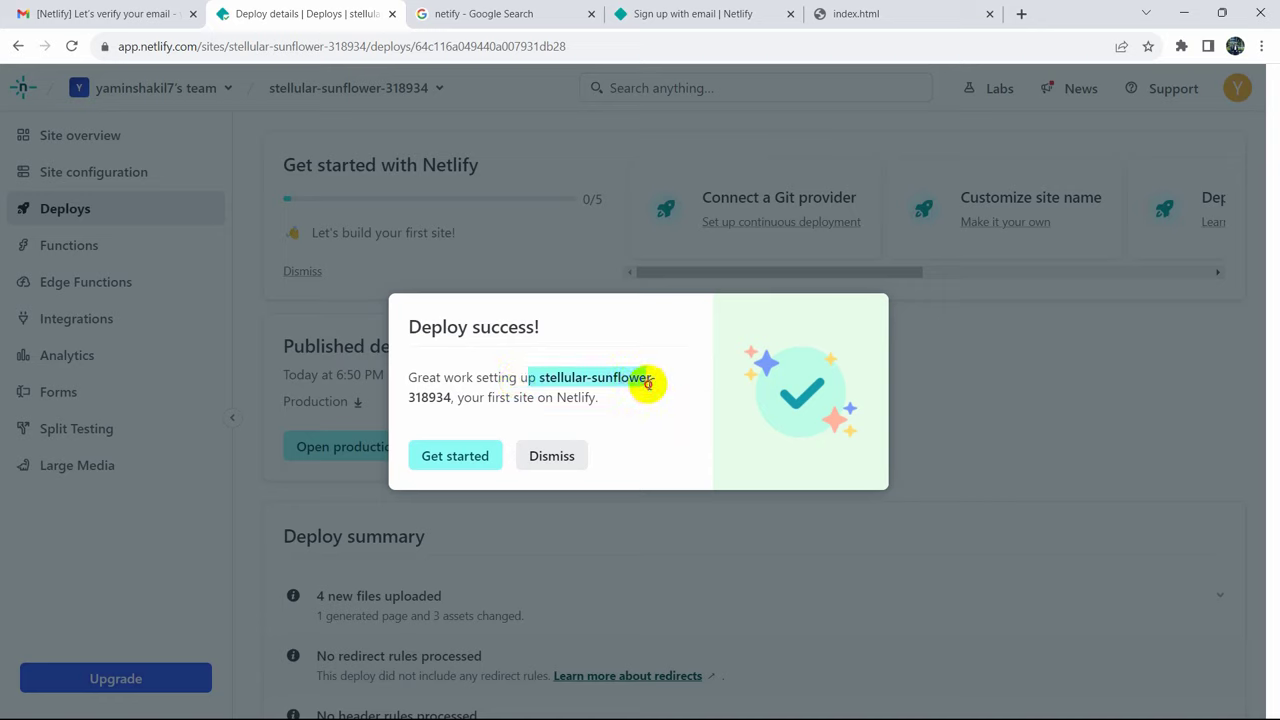
click(505, 395)
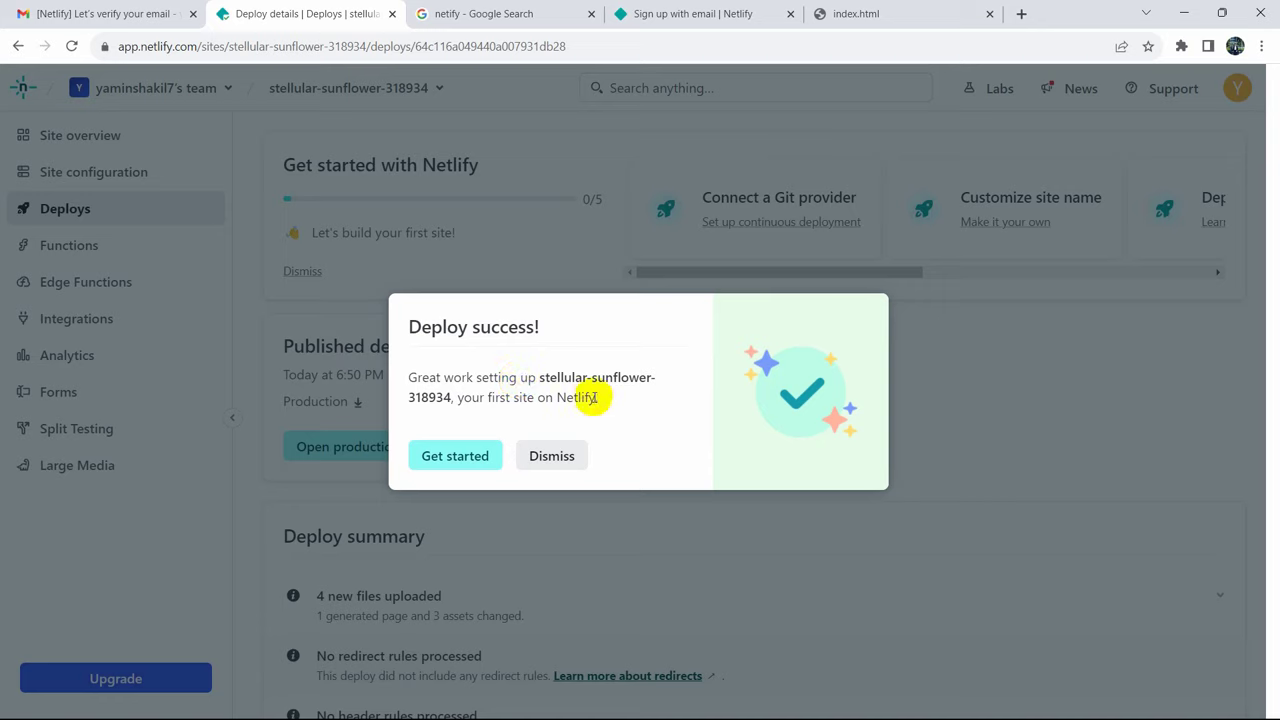
click(462, 457)
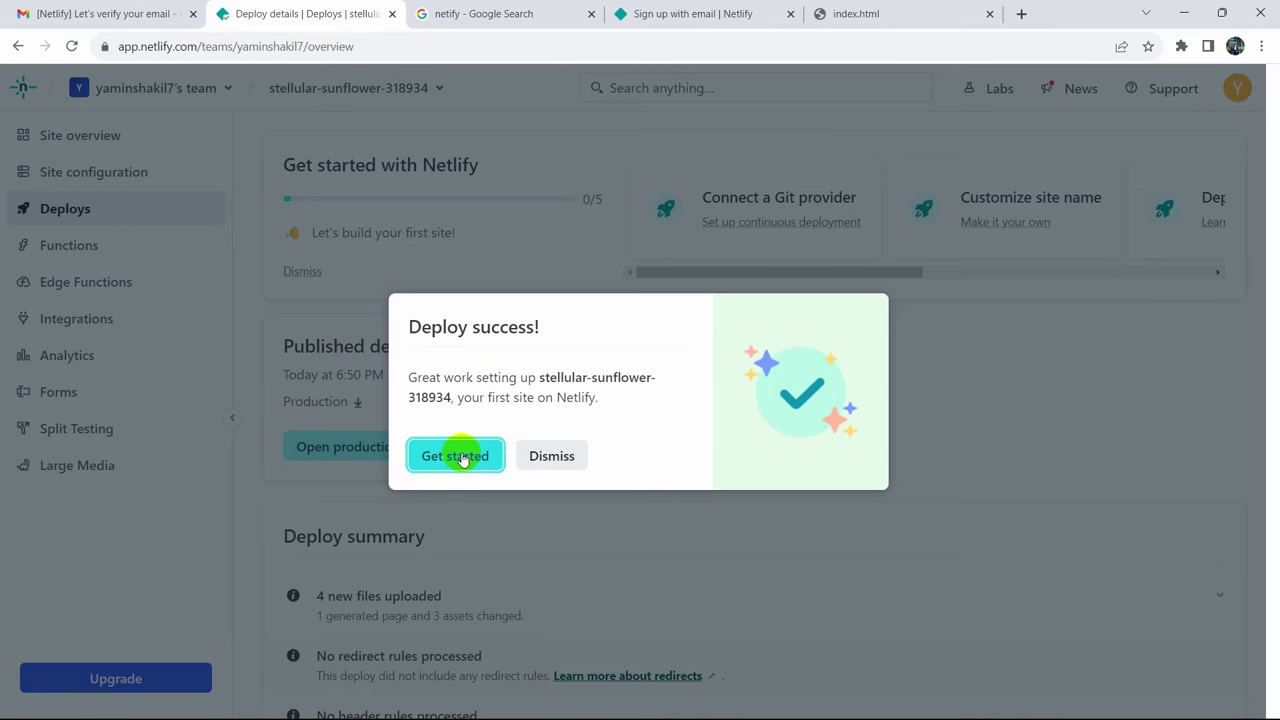
scroll(584, 364, down, 3)
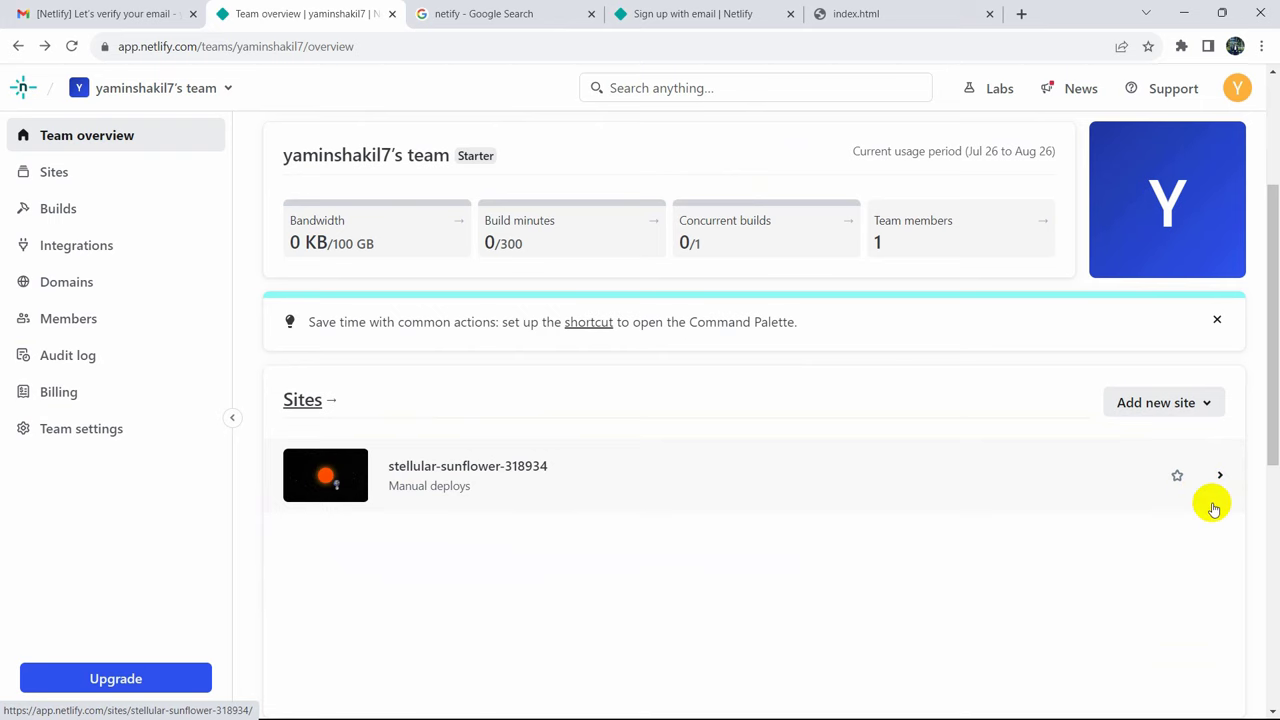
Open the stellular-sunflower-318934 site overview and launch its live URL in a new tab
click(733, 468)
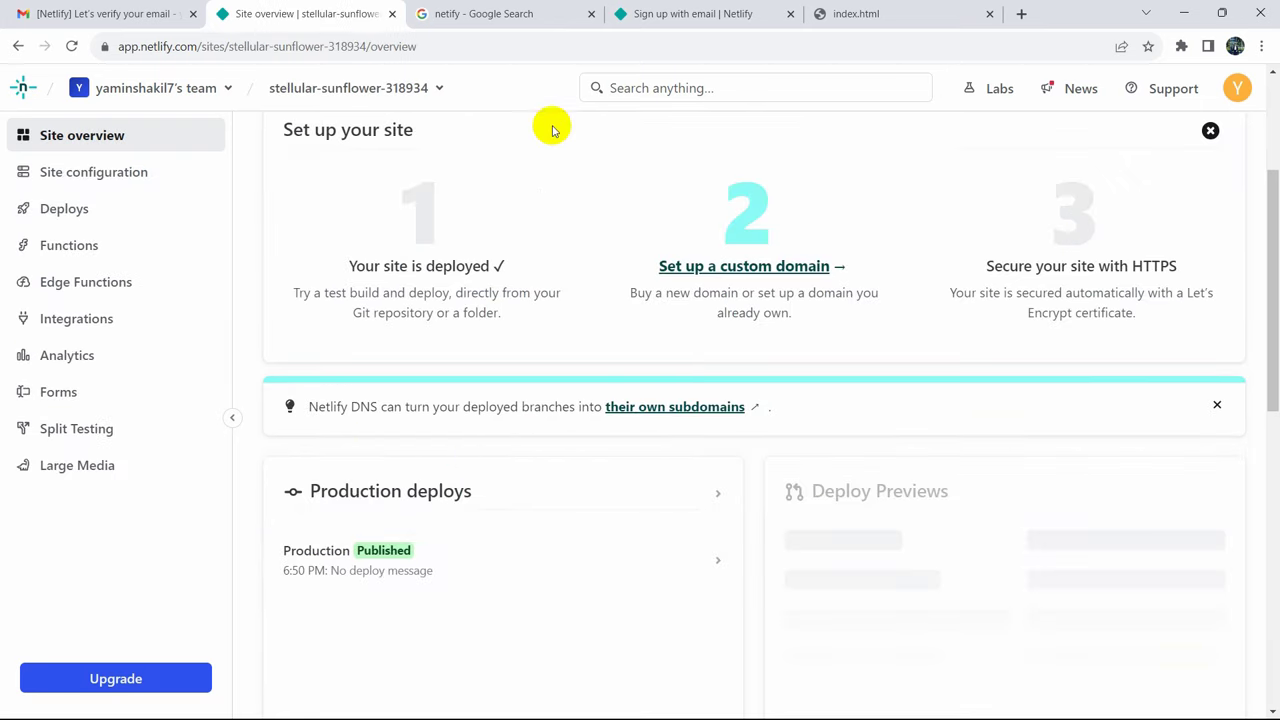
scroll(757, 305, down, 7)
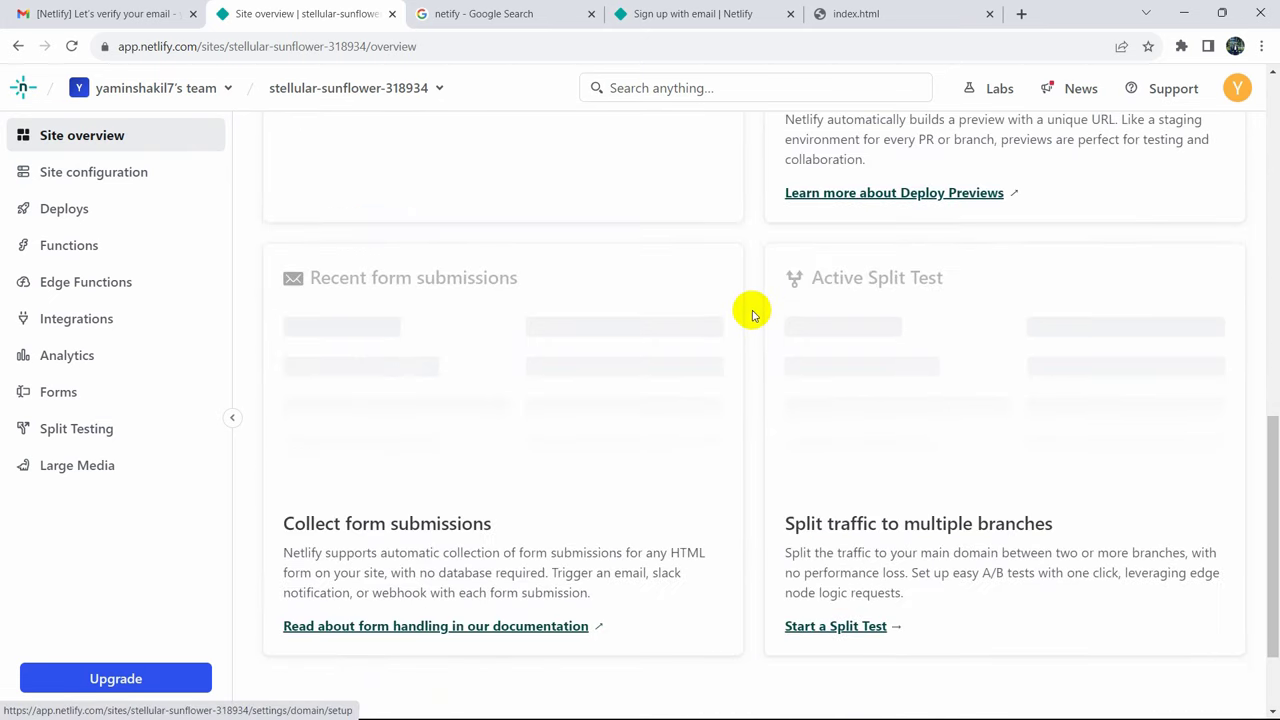
scroll(752, 316, down, 2)
scroll(752, 316, up, 8)
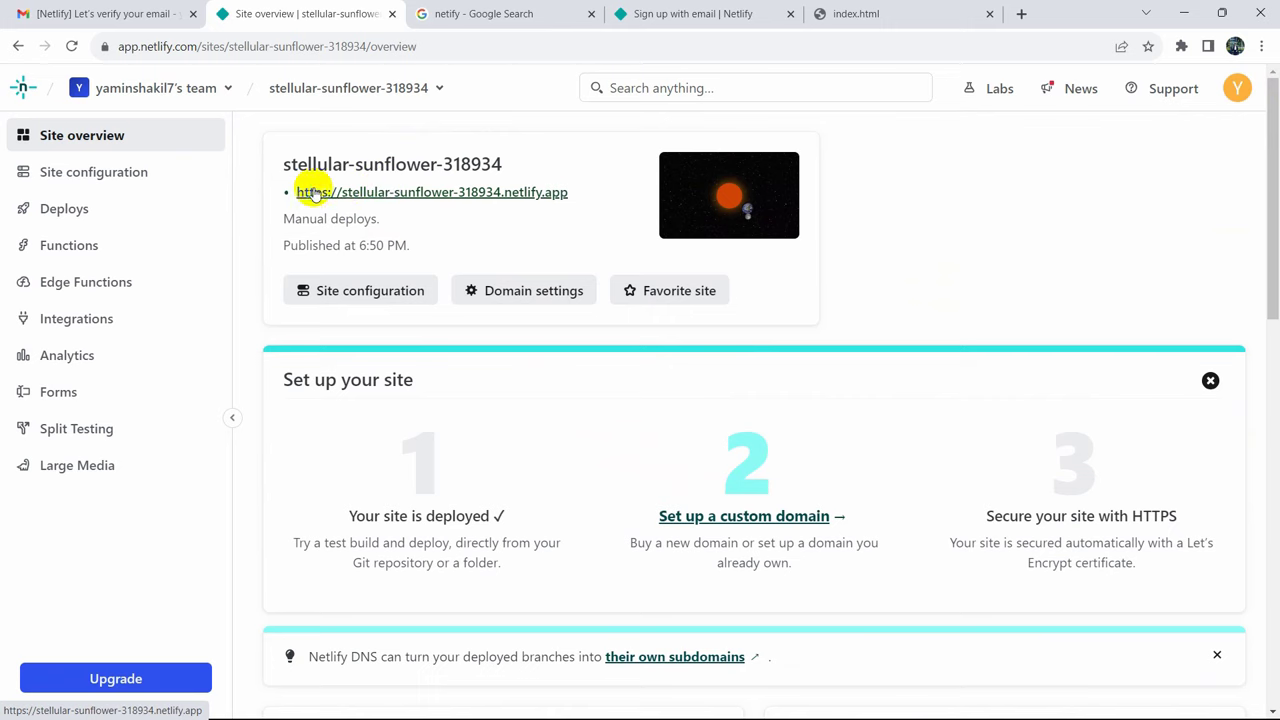
click(468, 200)
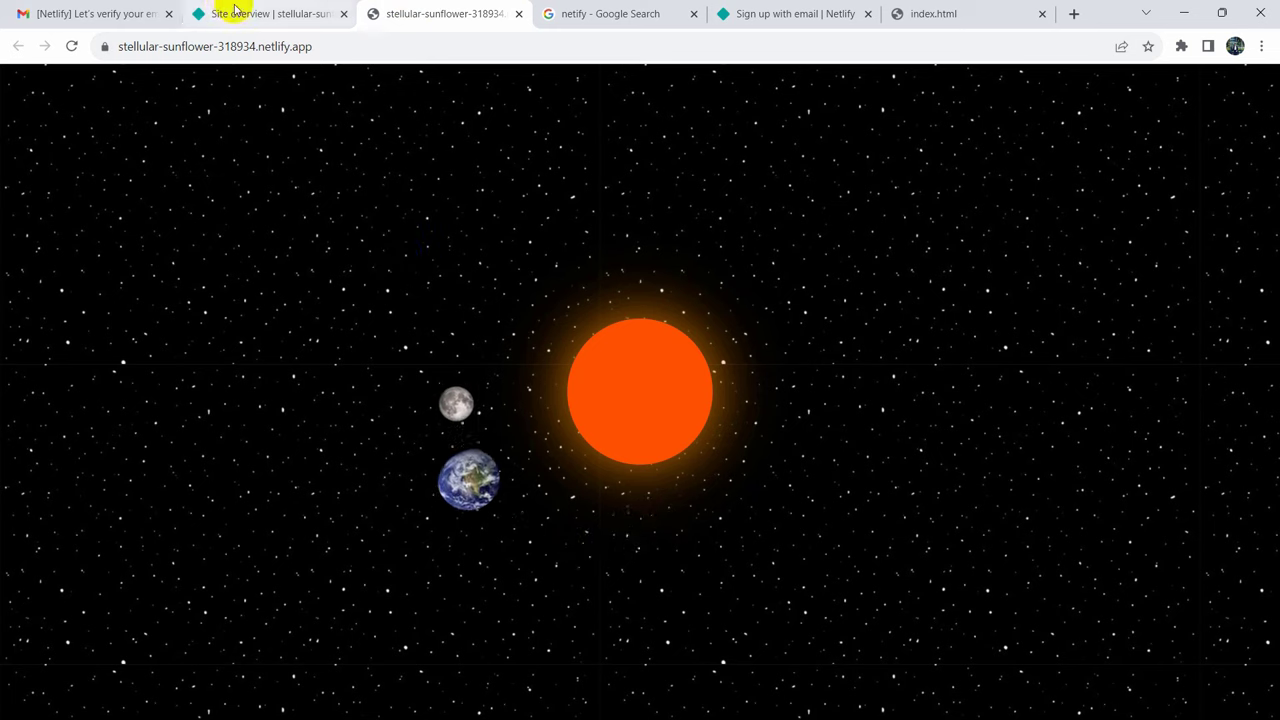
Select the full stellular-sunflower-318934.netlify.app address, then bring up Windows search
click(129, 46)
click(133, 46)
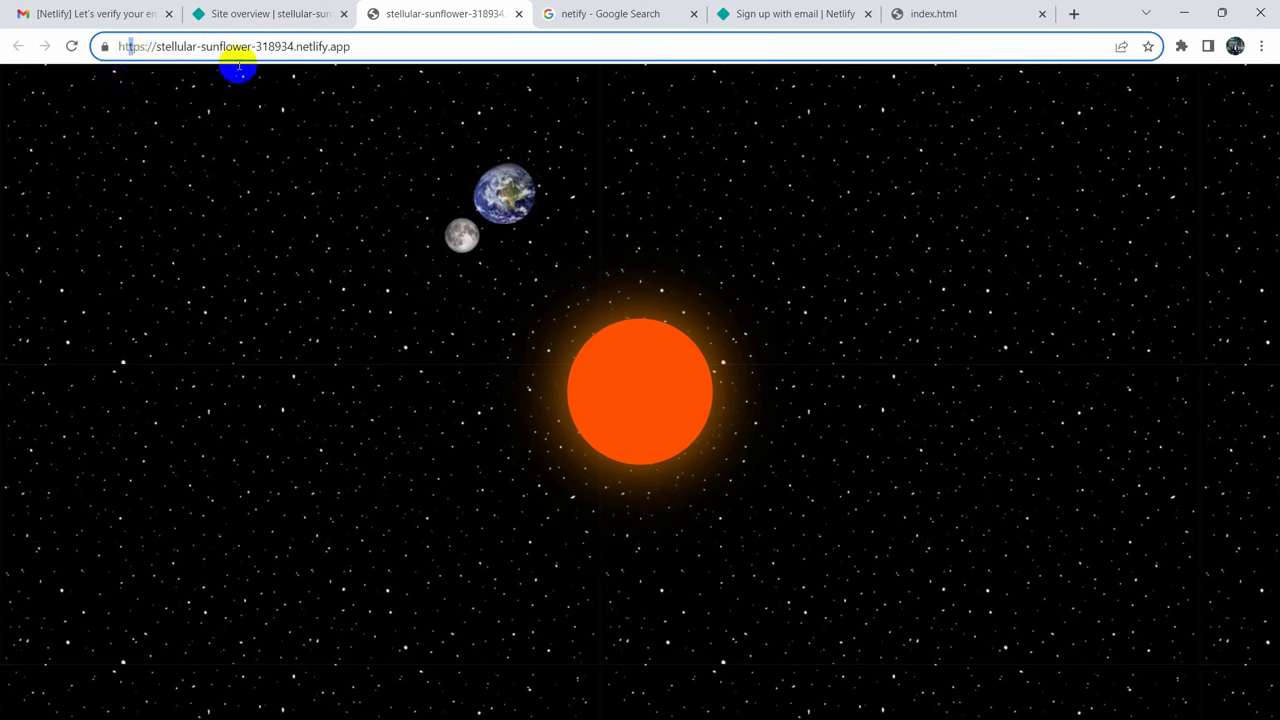
triple_click(371, 46)
key(ctrl+c)
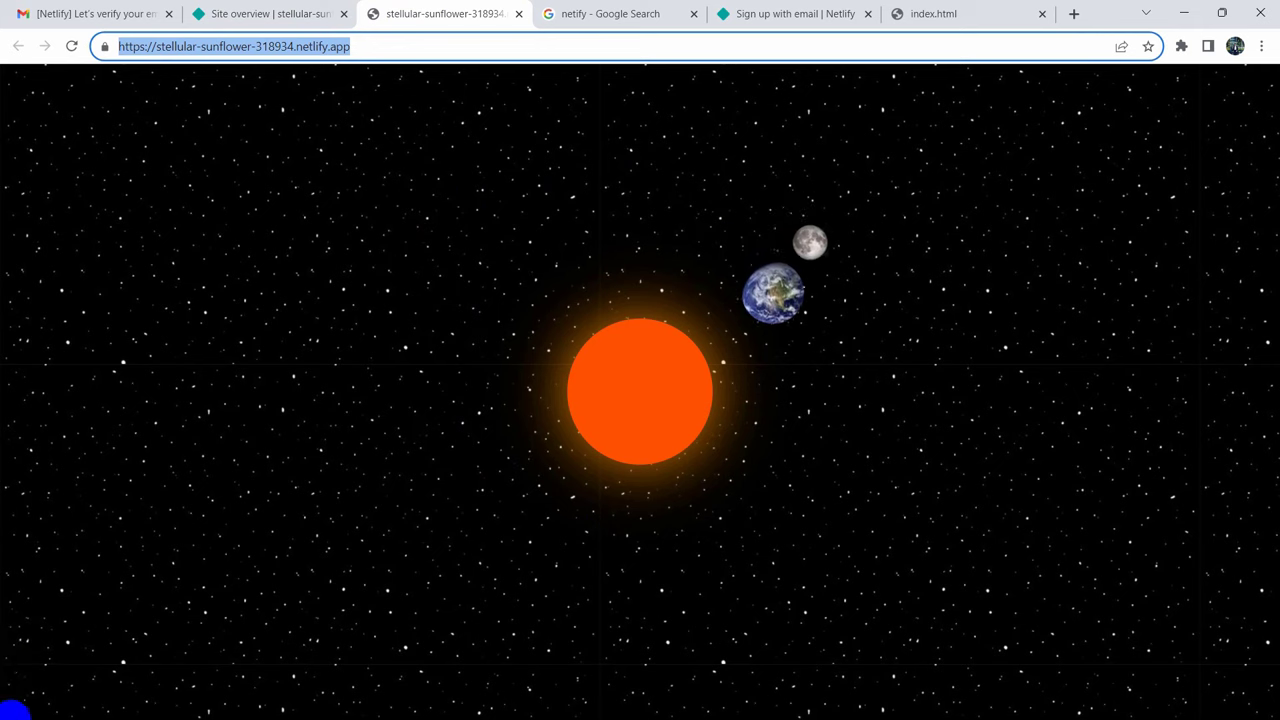
mouse_move(12, 708)
click(60, 702)
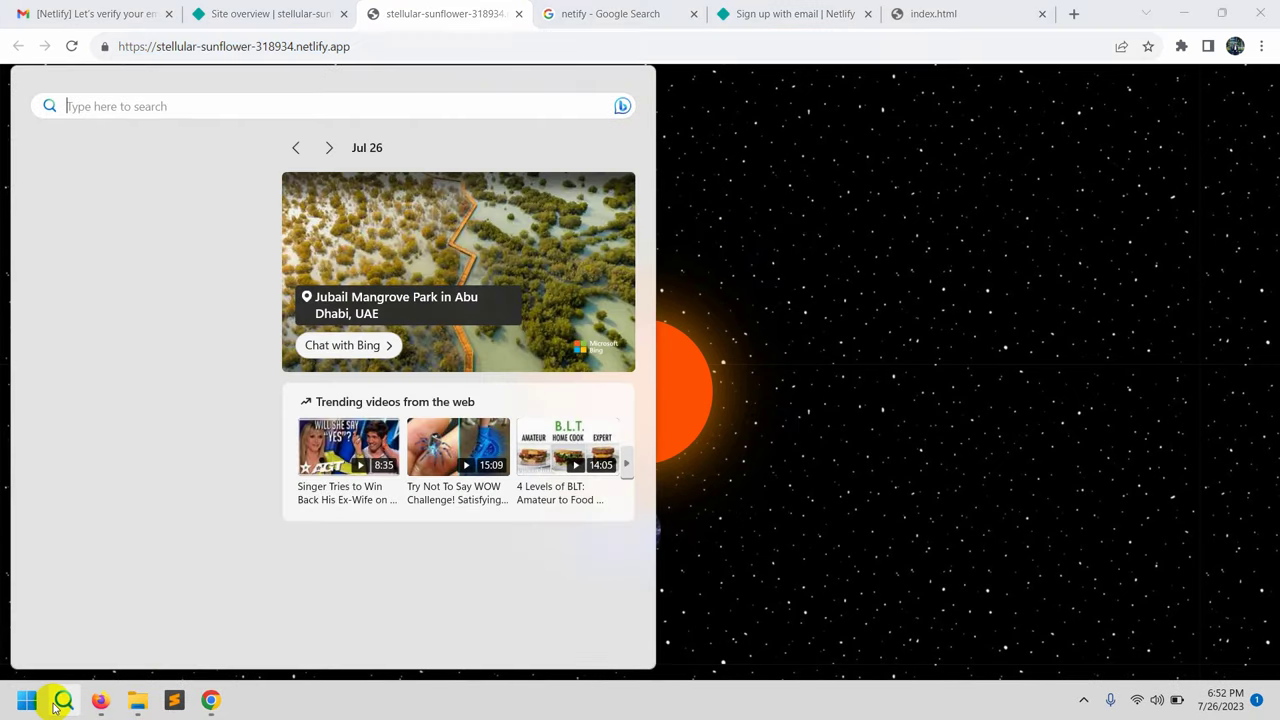
Load stellular-sunflower-318934.netlify.app in Microsoft Edge to confirm the animation plays there too
click(104, 334)
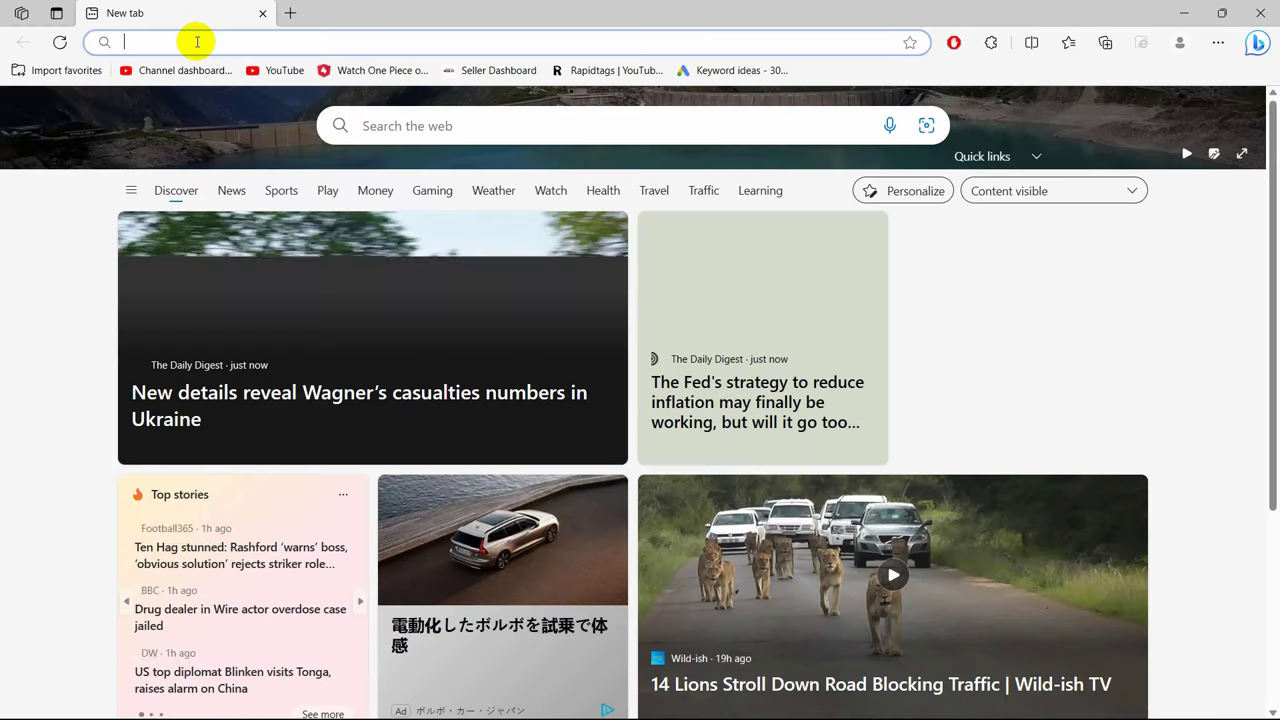
key(ctrl+v)
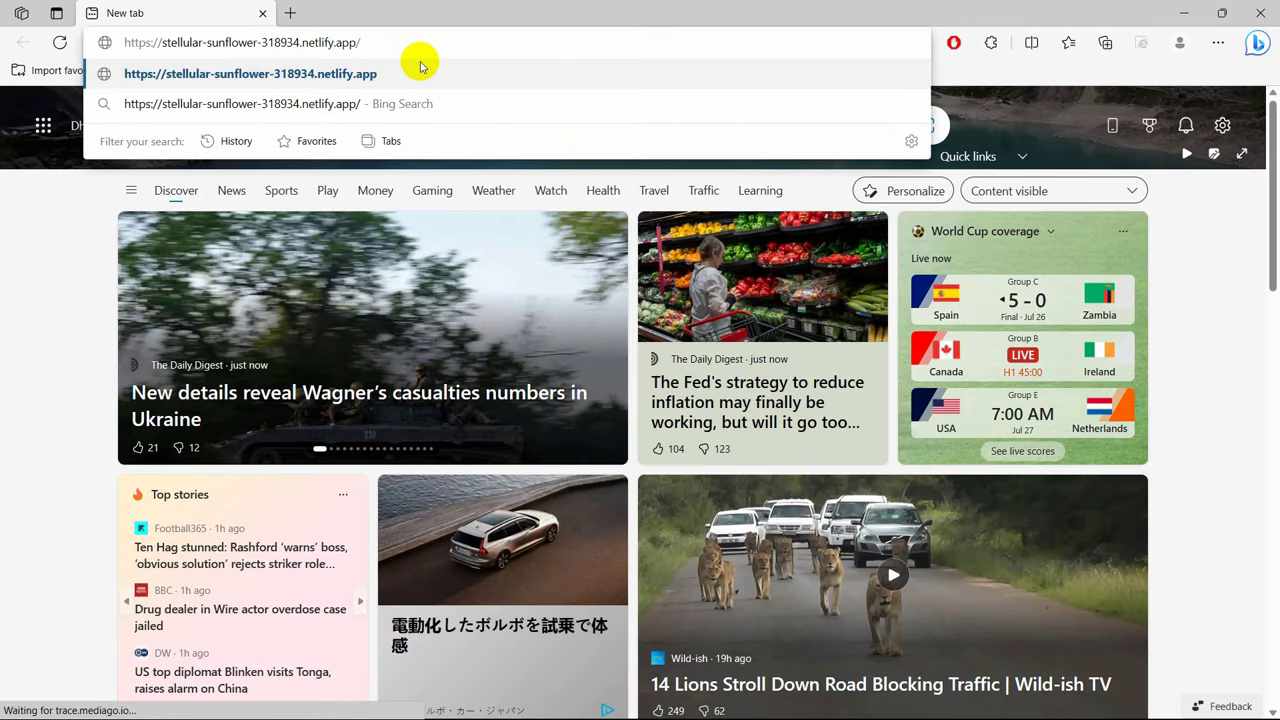
click(423, 64)
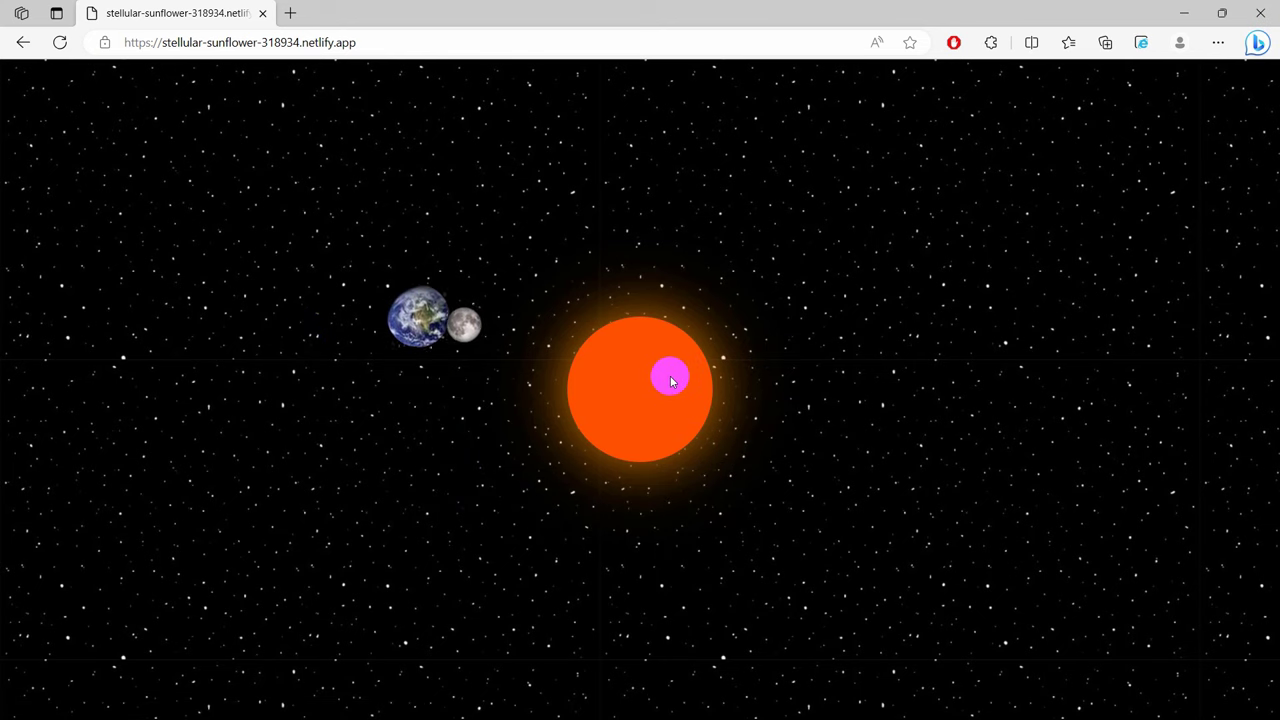
click(373, 47)
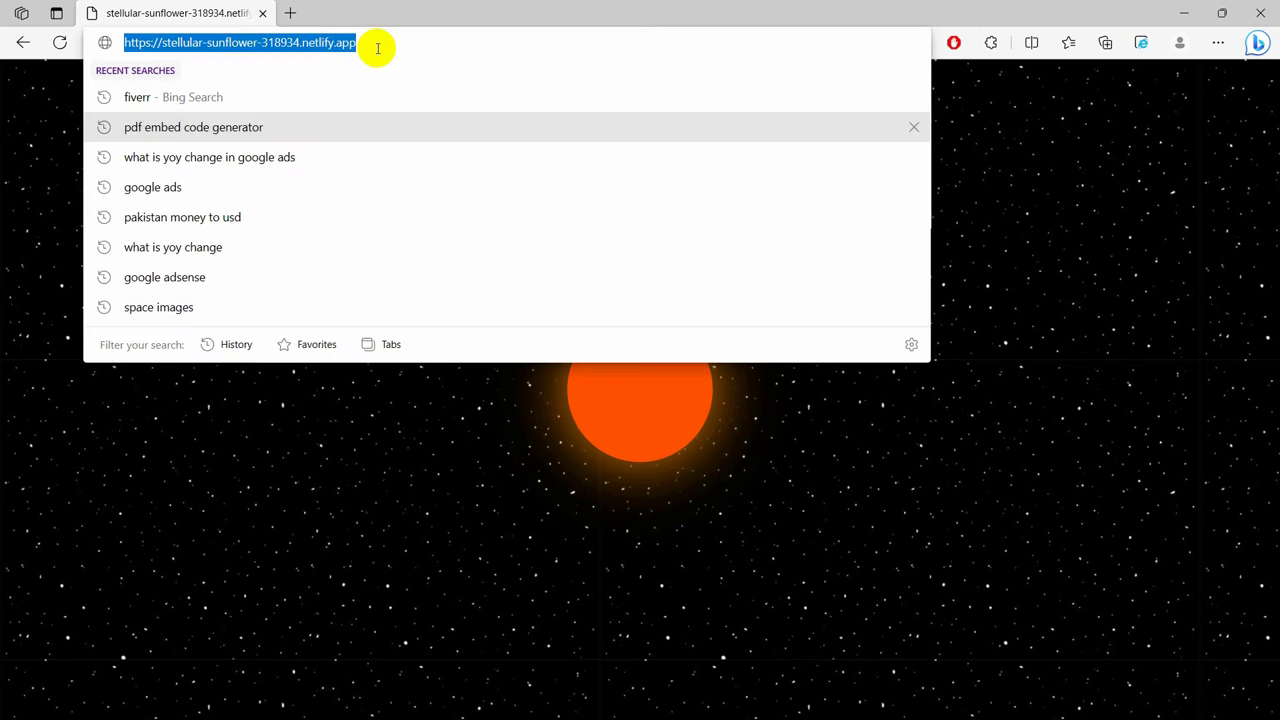
click(957, 460)
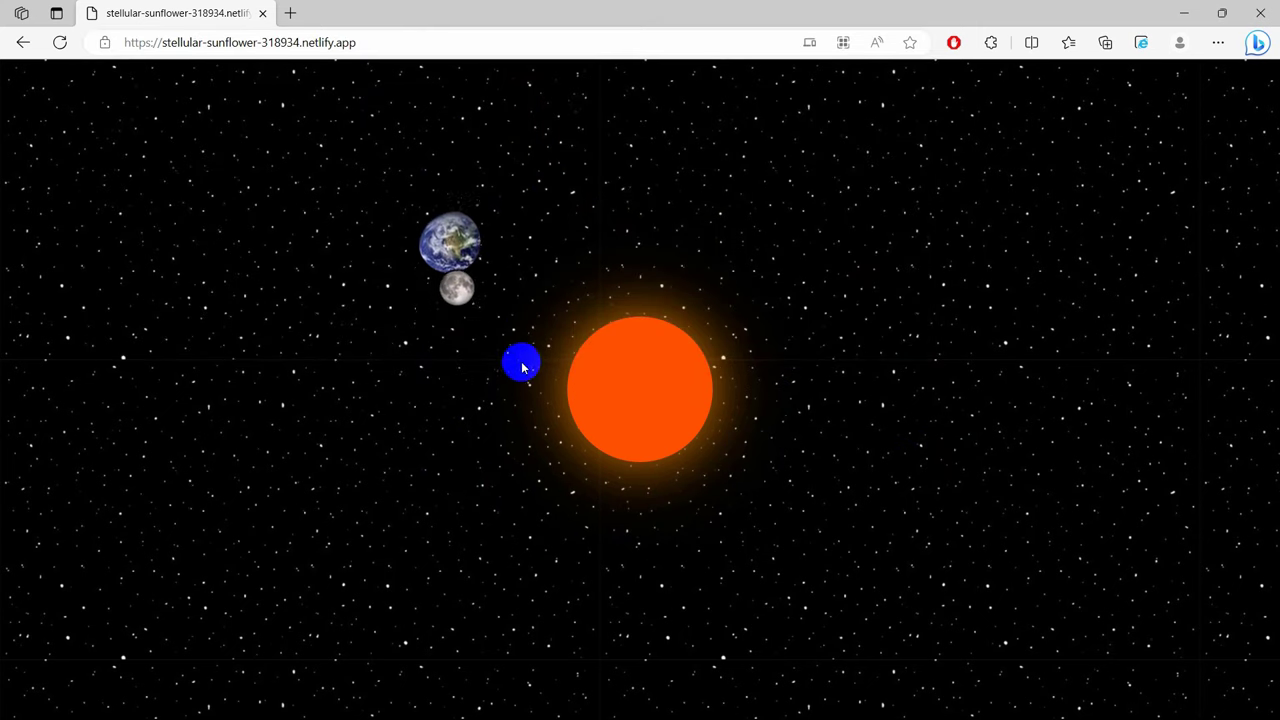
Back in Chrome, highlight 318934 in the site URL and return to the Netlify site overview
click(1183, 12)
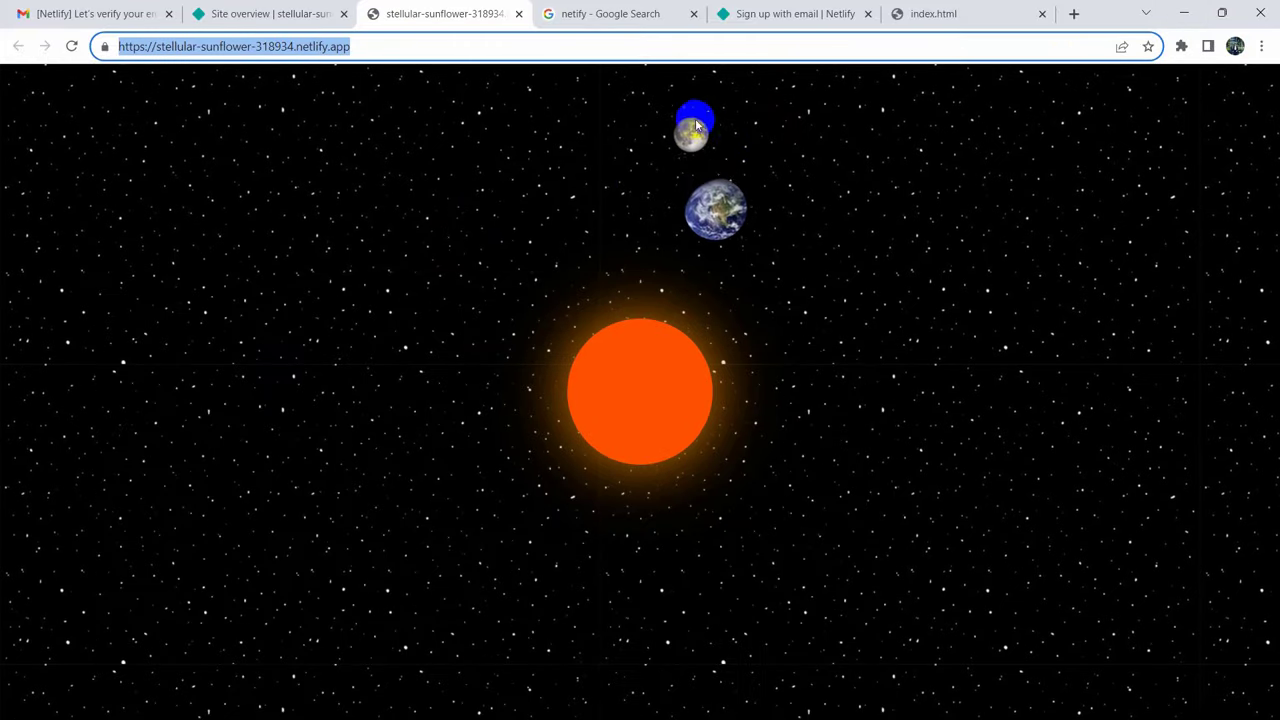
click(208, 122)
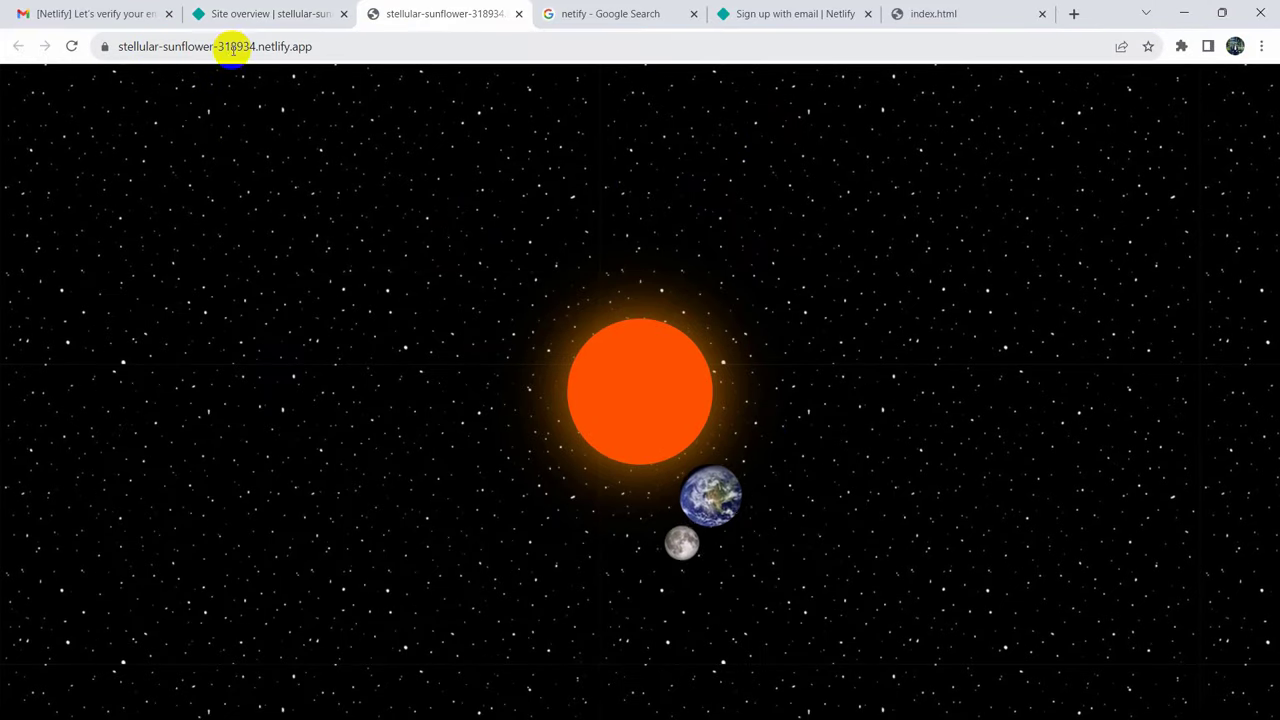
mouse_move(218, 46)
mouse_down()
mouse_move(250, 46)
mouse_move(195, 46)
mouse_move(237, 46)
mouse_up()
click(286, 46)
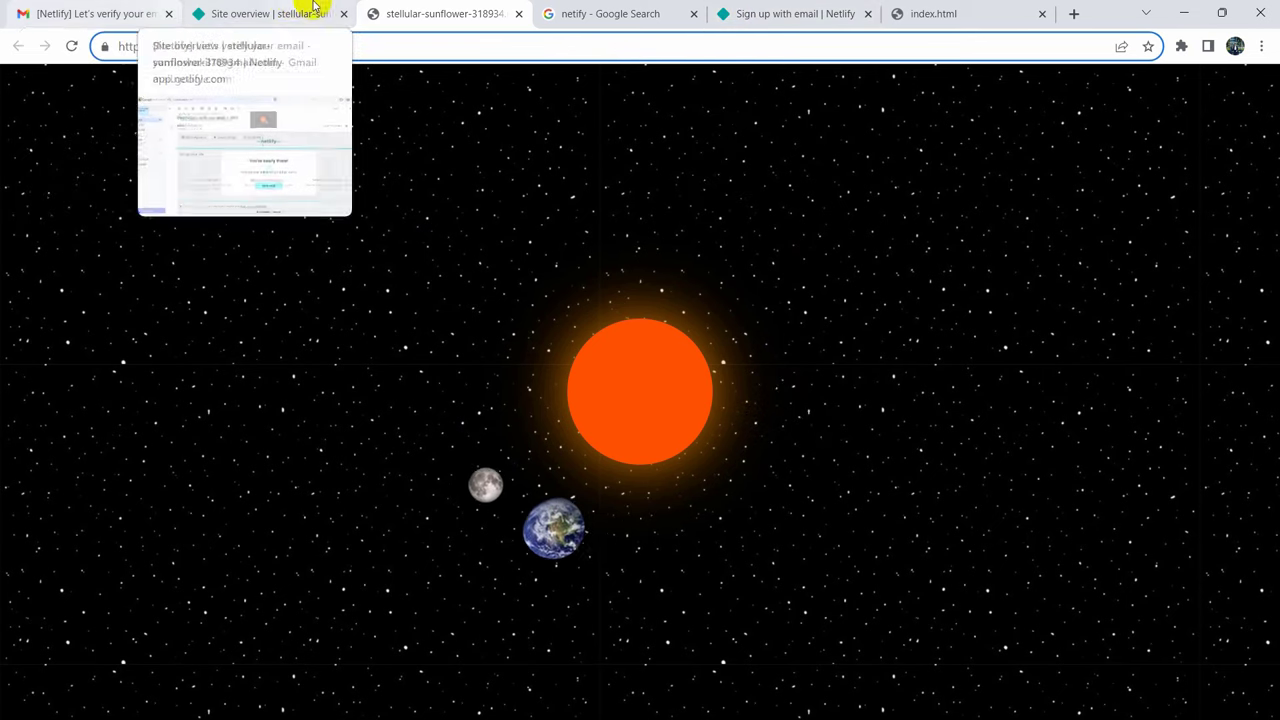
click(278, 14)
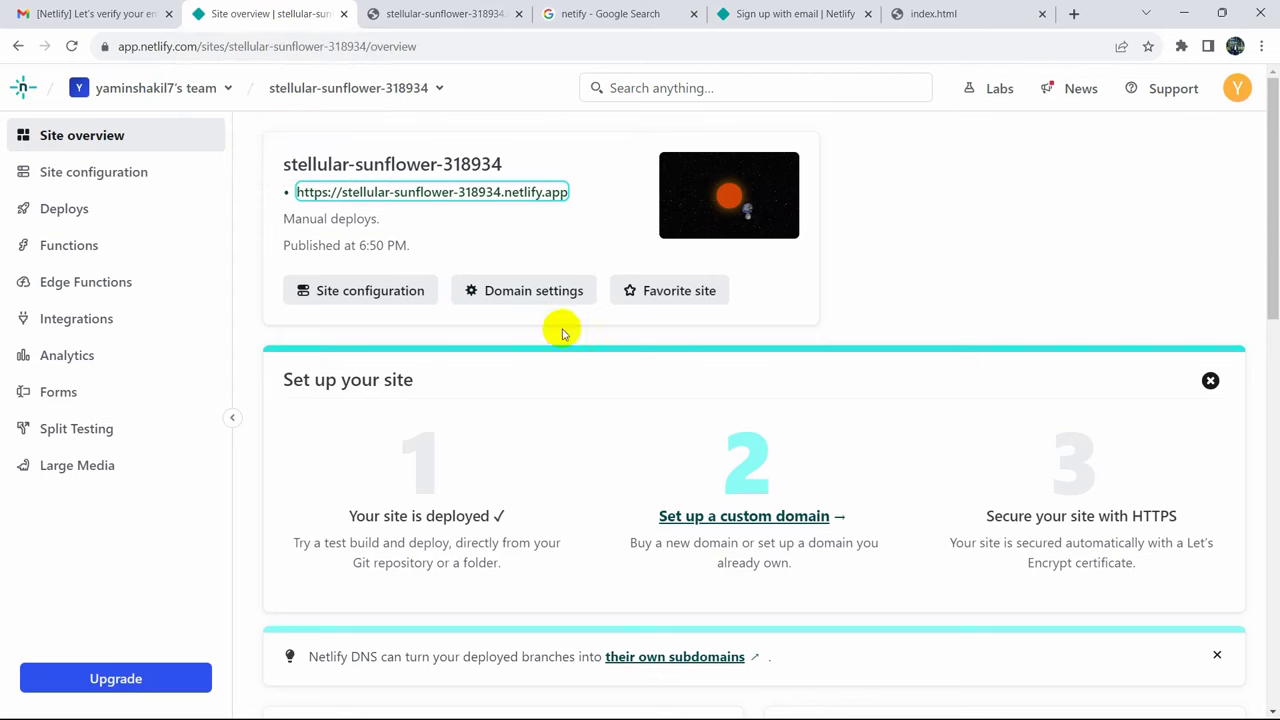
From Domain settings, choose Edit site name on the stellular-sunflower-318934 Netlify subdomain
click(509, 292)
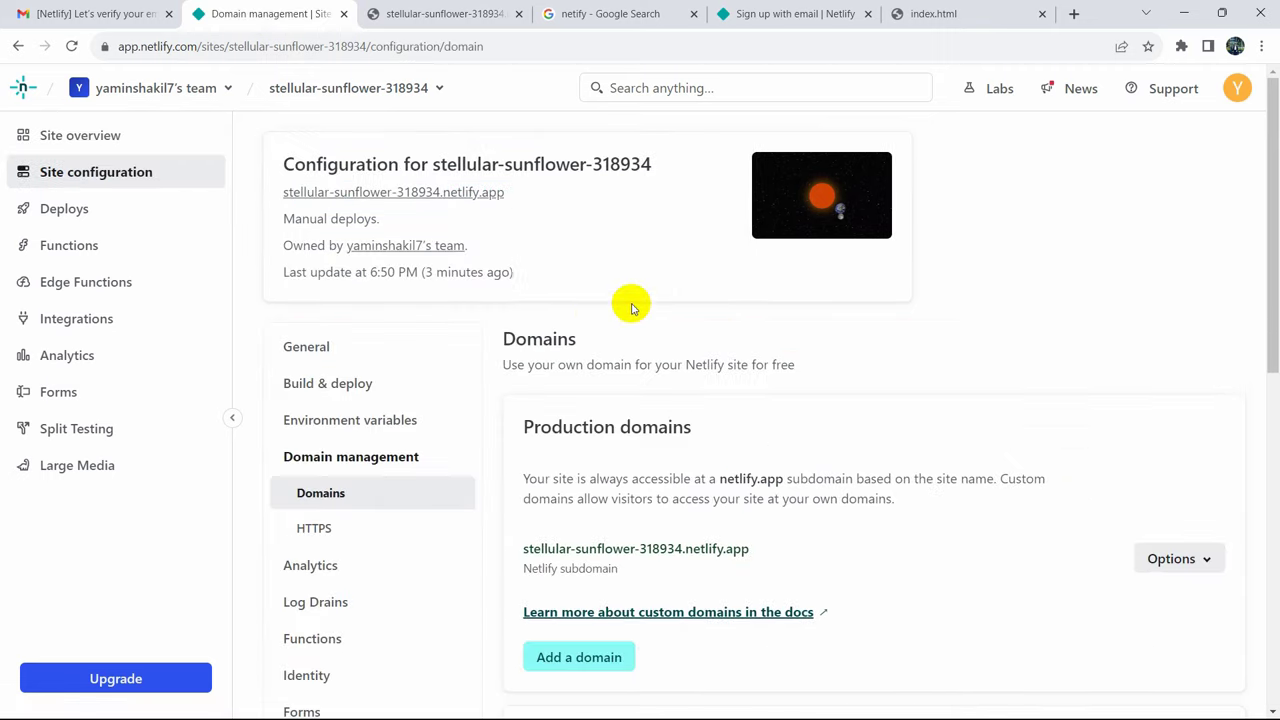
scroll(757, 505, down, 2)
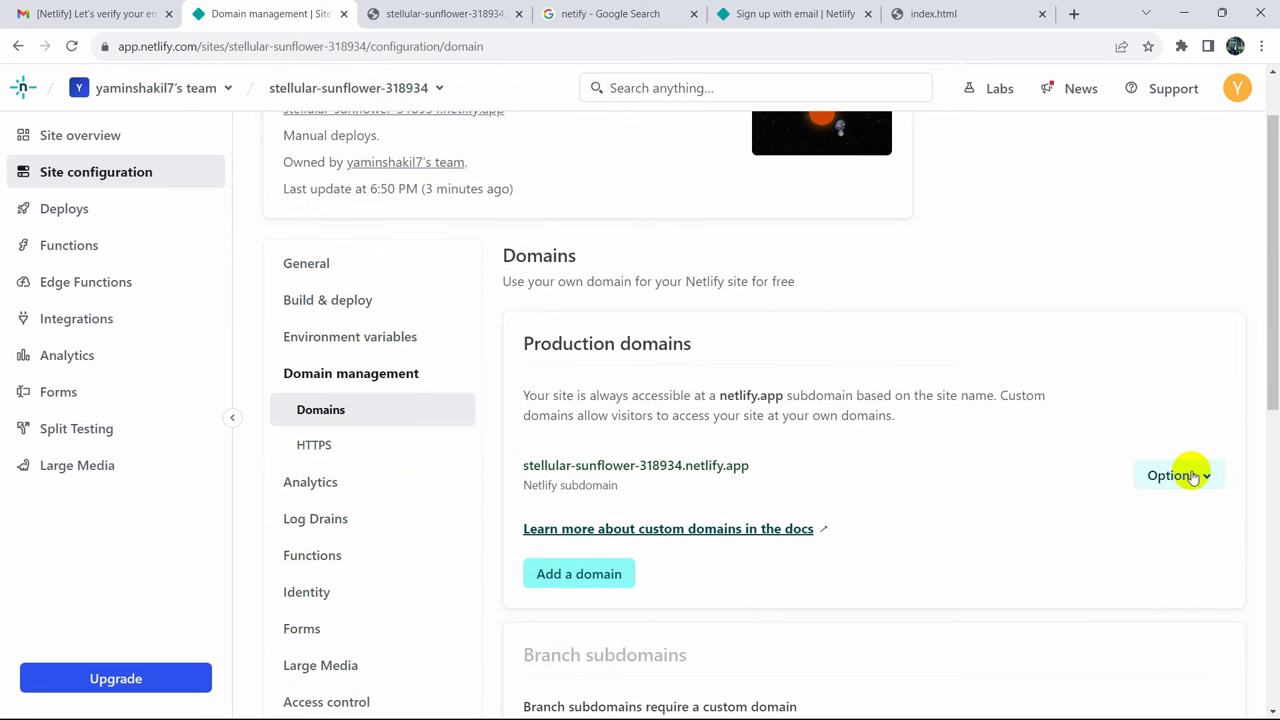
click(1192, 477)
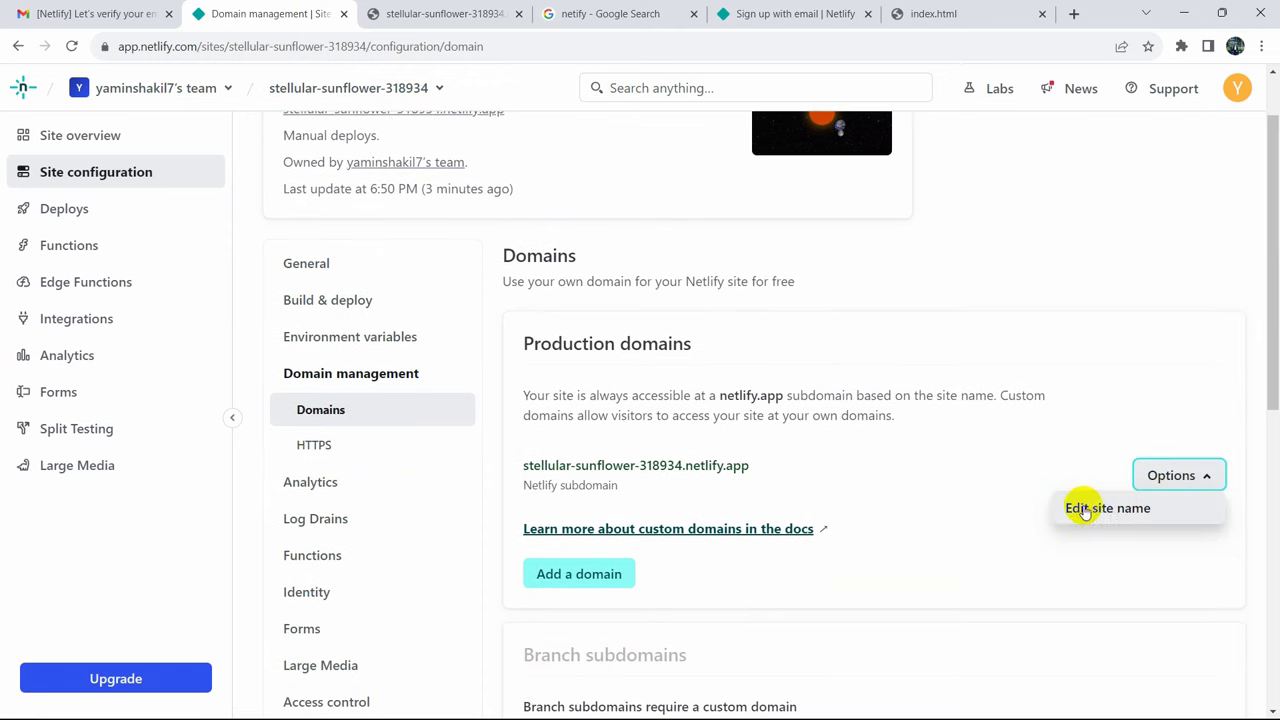
click(1117, 509)
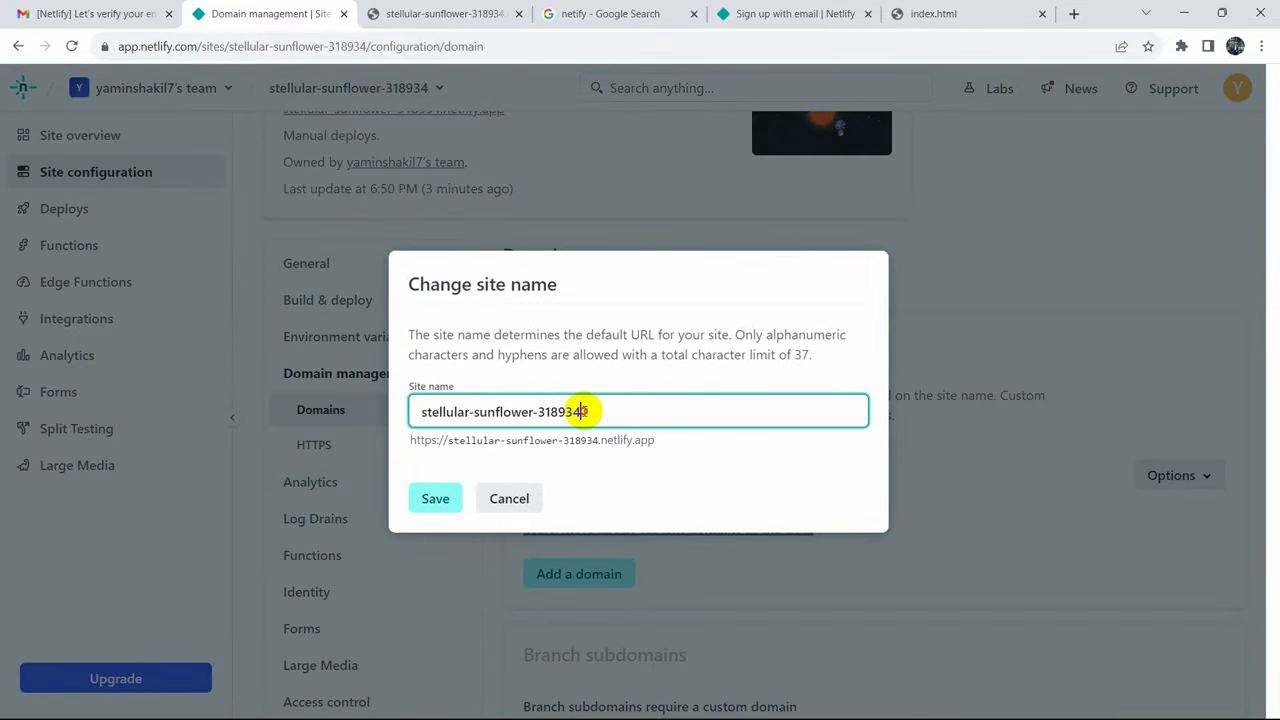
Replace the site name with sollarsystemhtml and save, giving sollarsystemhtml.netlify.app
drag(583, 411, 400, 406)
text(sollarsystemhtml)
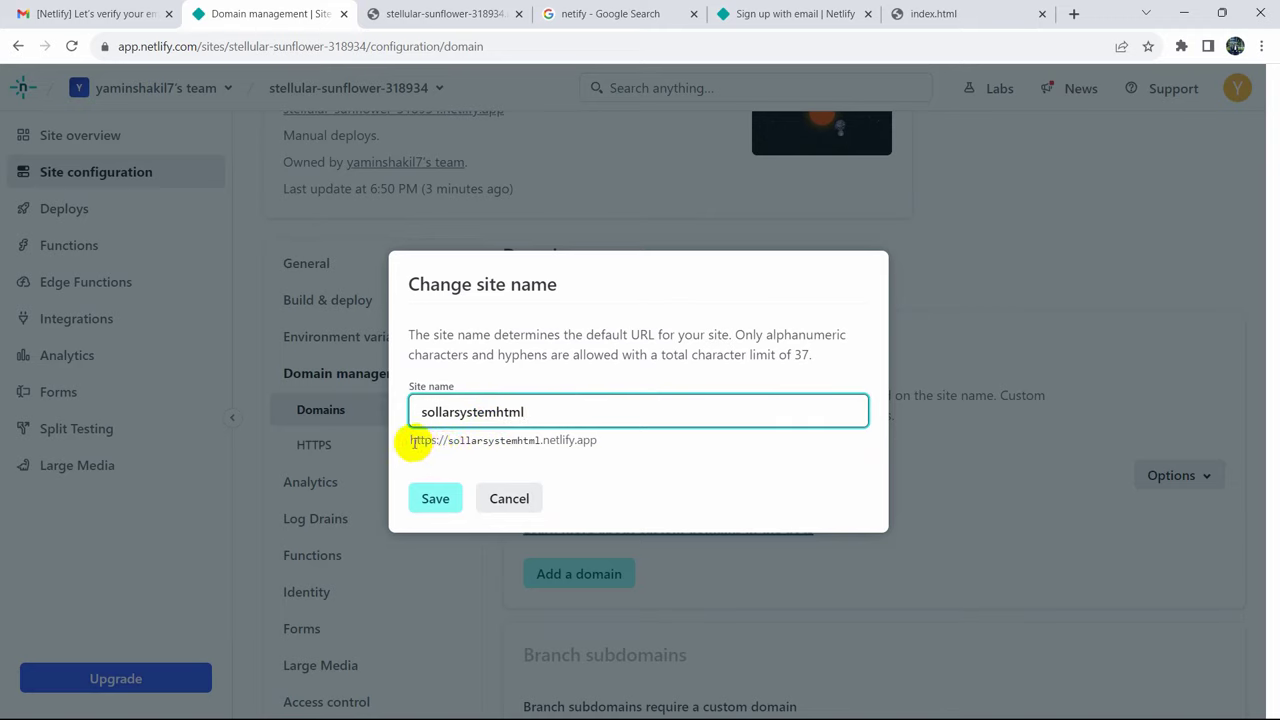
drag(414, 443, 550, 441)
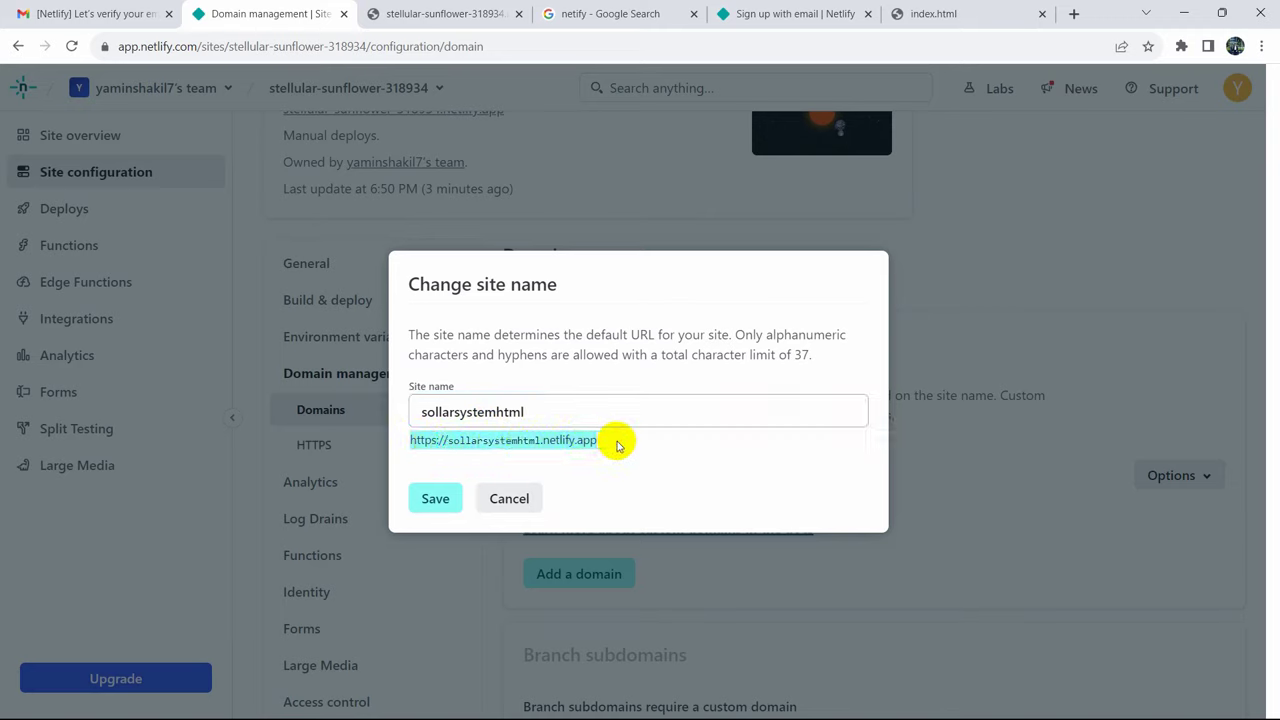
click(544, 447)
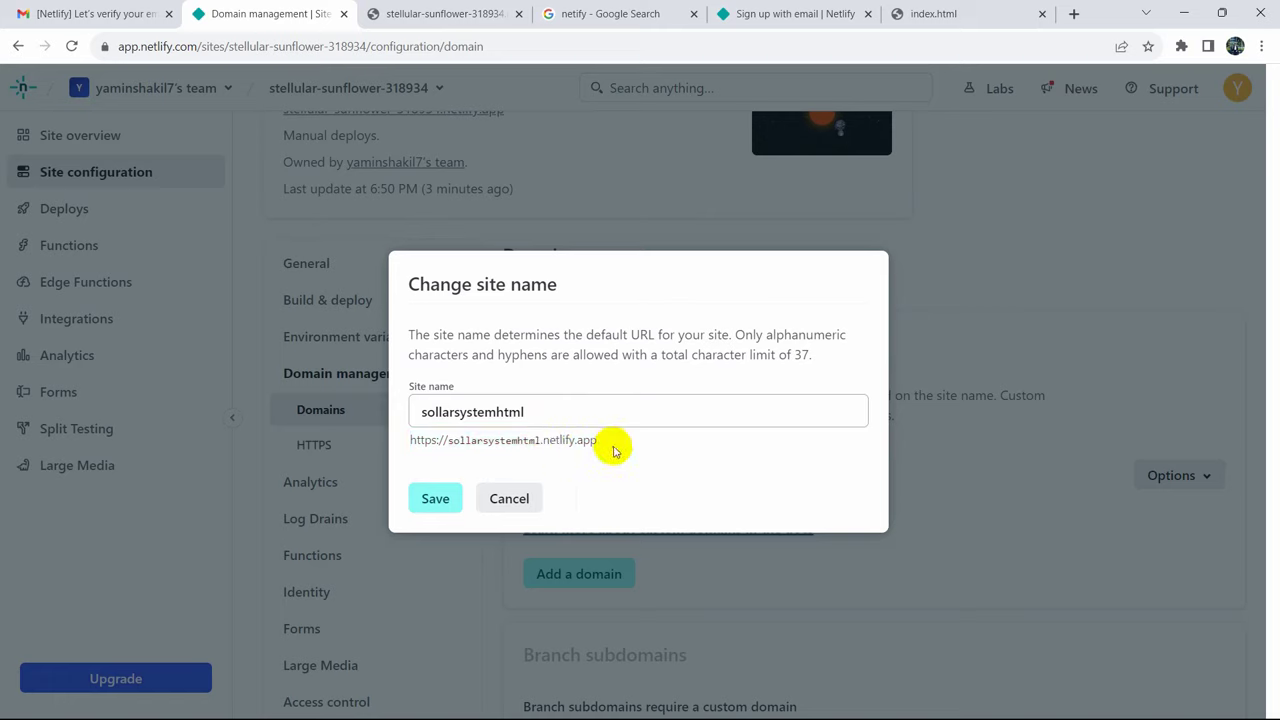
click(437, 503)
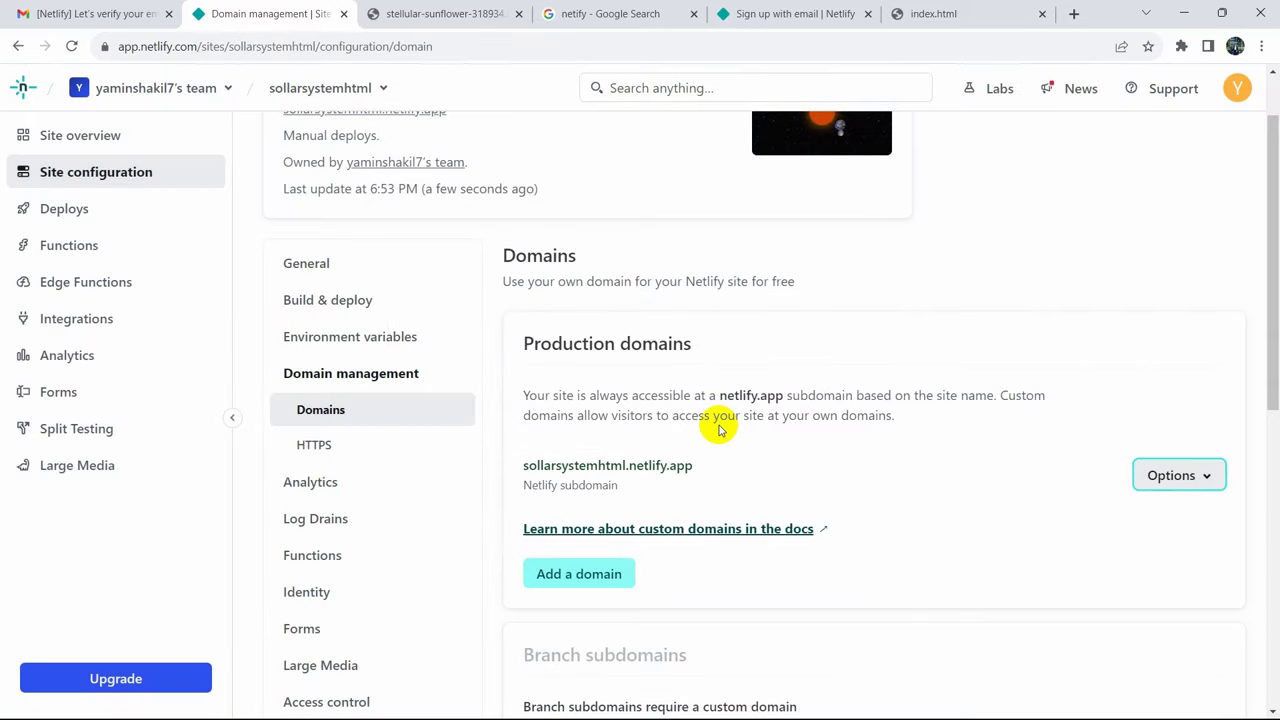
scroll(718, 425, up, 1)
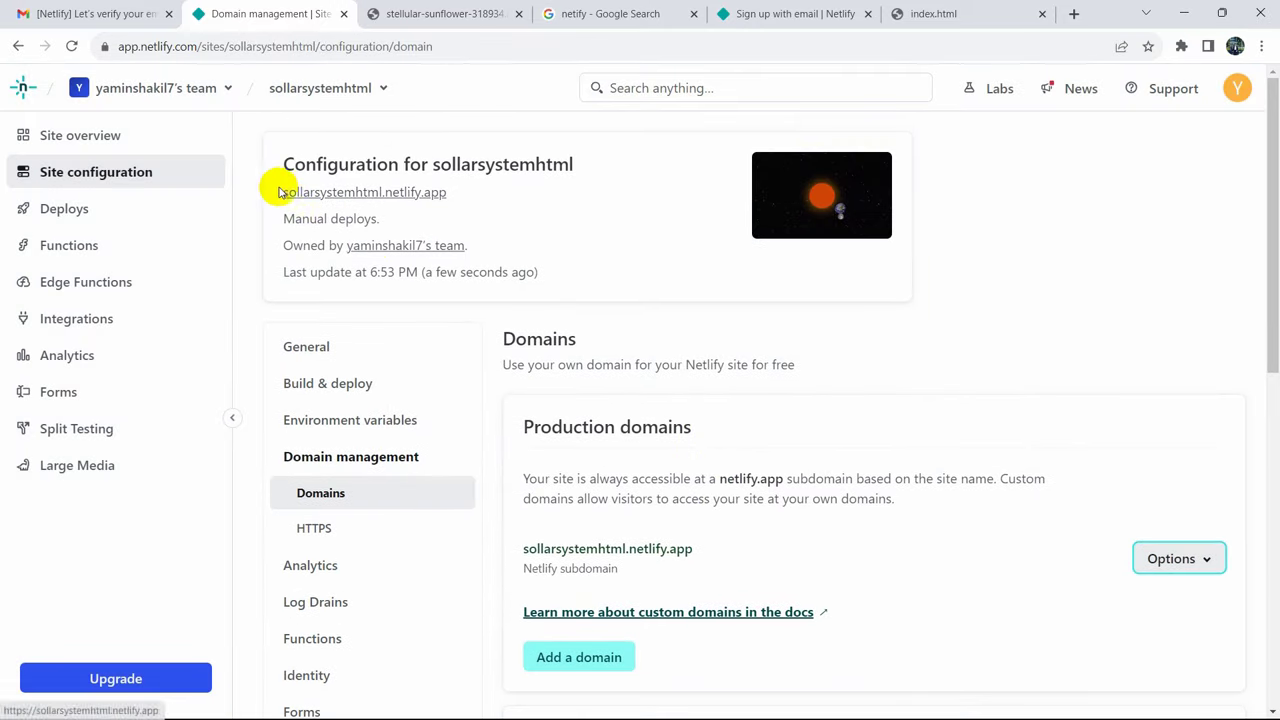